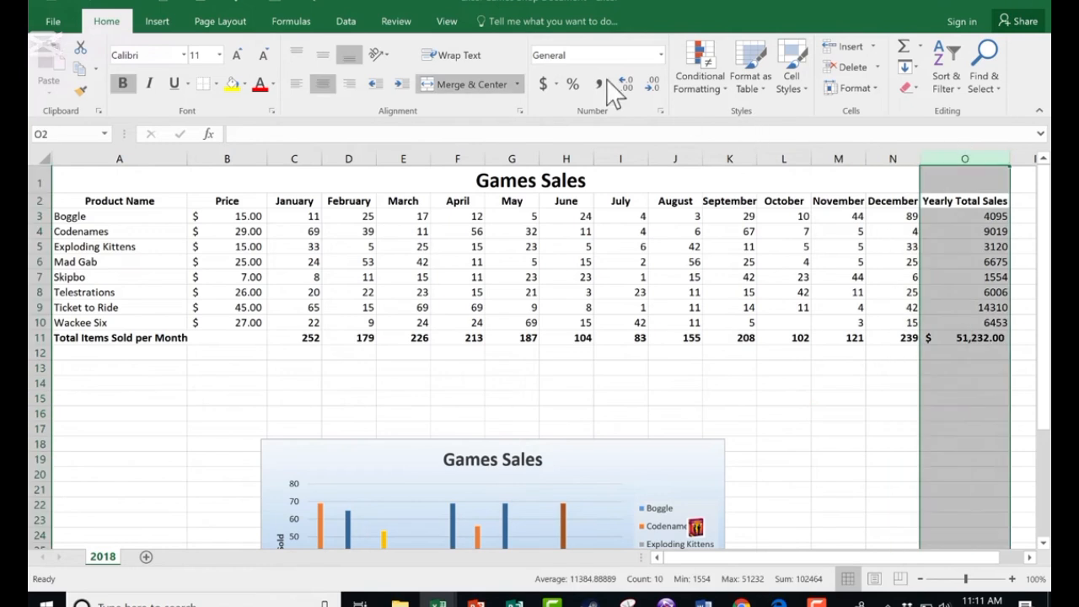
- Apply the Accounting number format to the Yearly Total Sales column
click(544, 84)
click(979, 229)
click(978, 229)
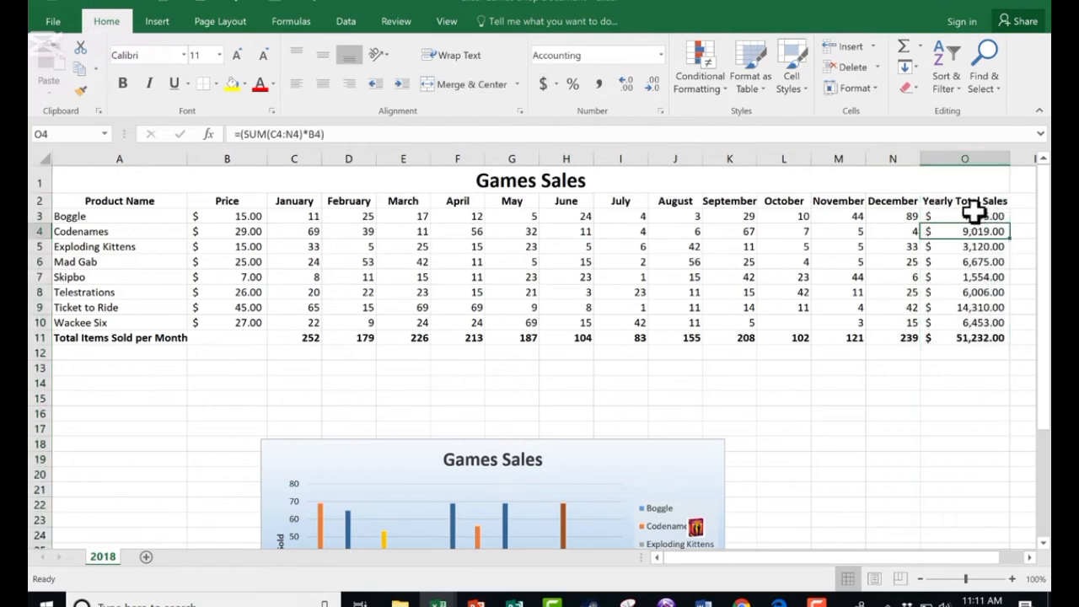
- Inspect the yearly total formulas for Boggle and the grand total row
double_click(984, 216)
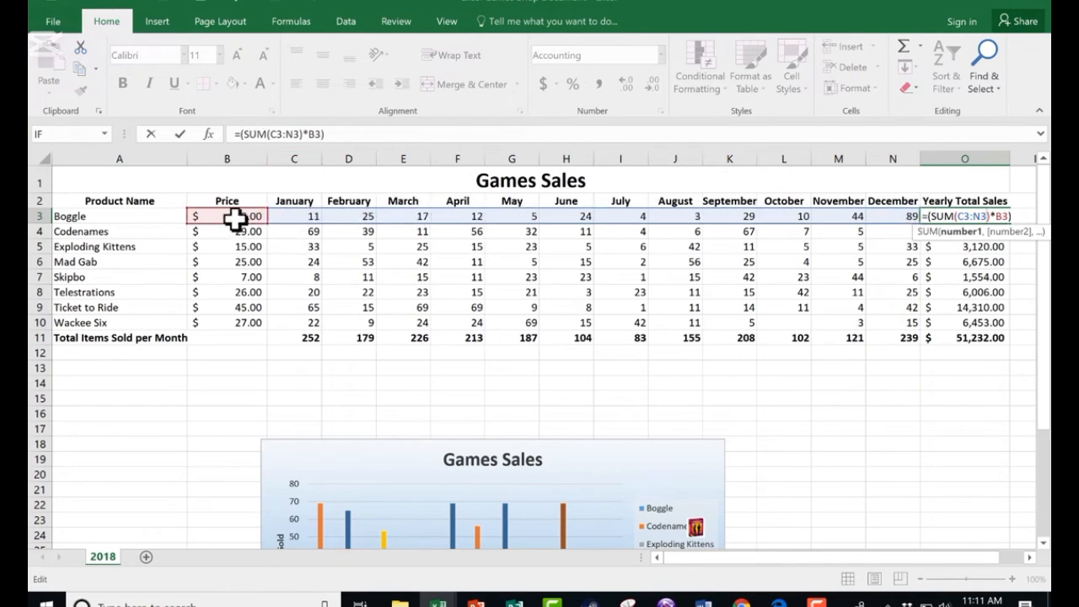
key(Return)
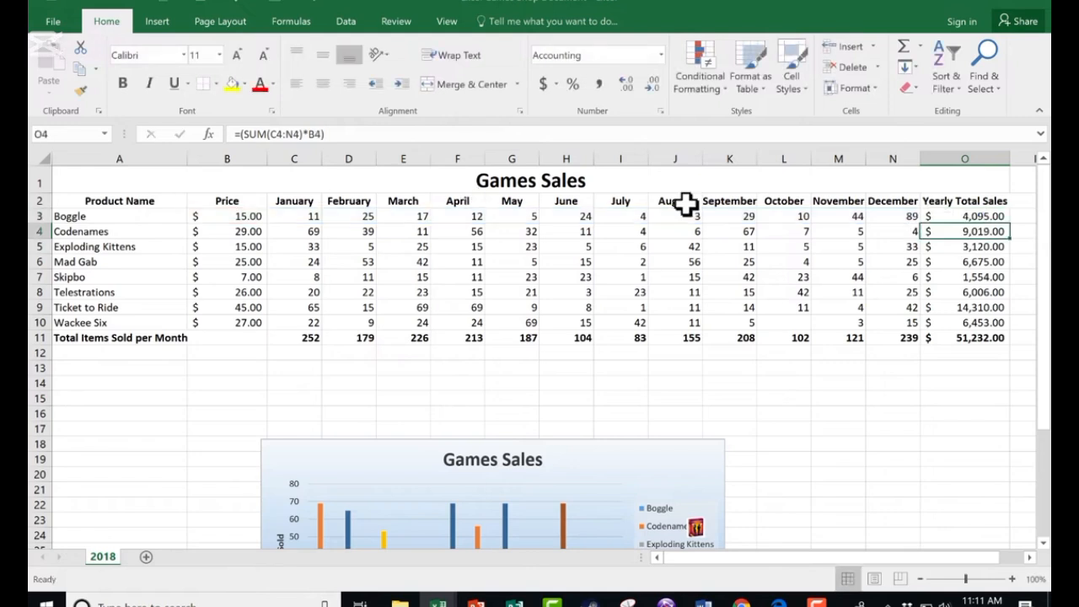
click(989, 340)
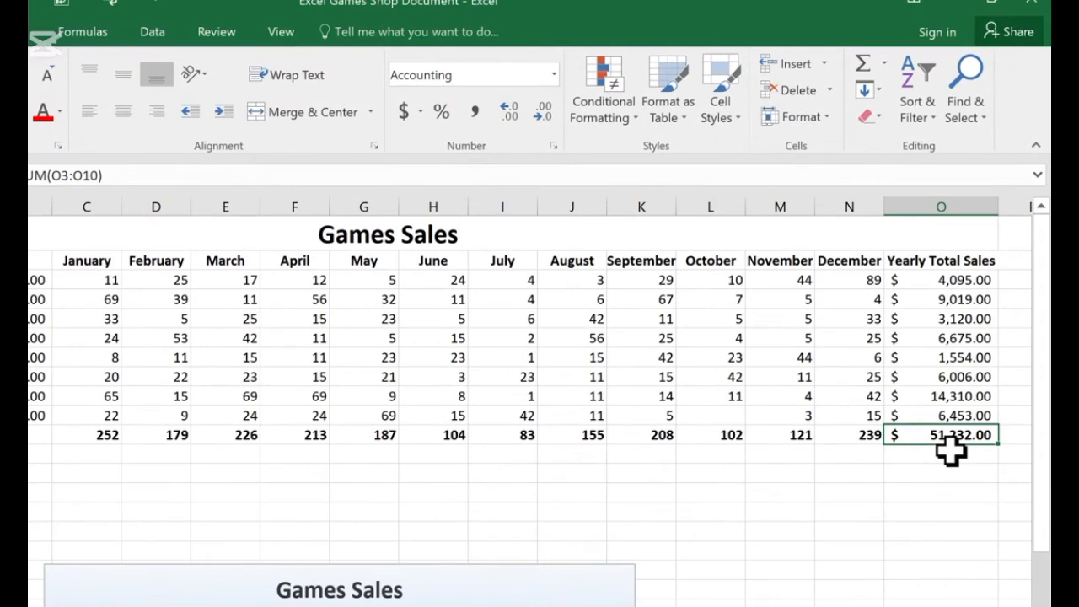
scroll(951, 451, down, 2)
scroll(966, 371, up, 2)
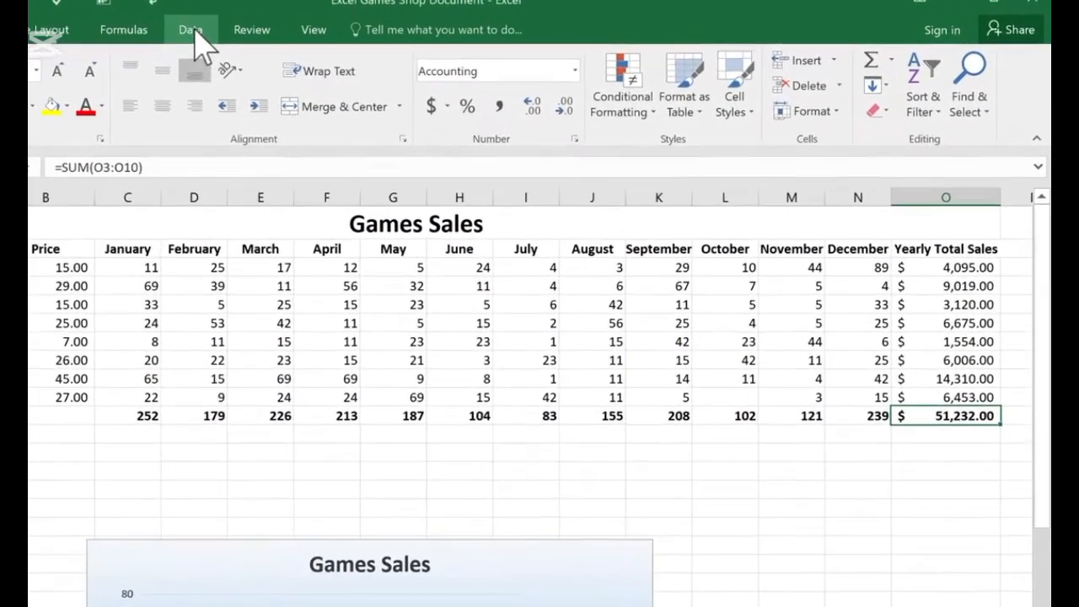
- Open the Scenario Manager and add a scenario named Current Year with changing cells N3:N10
click(349, 21)
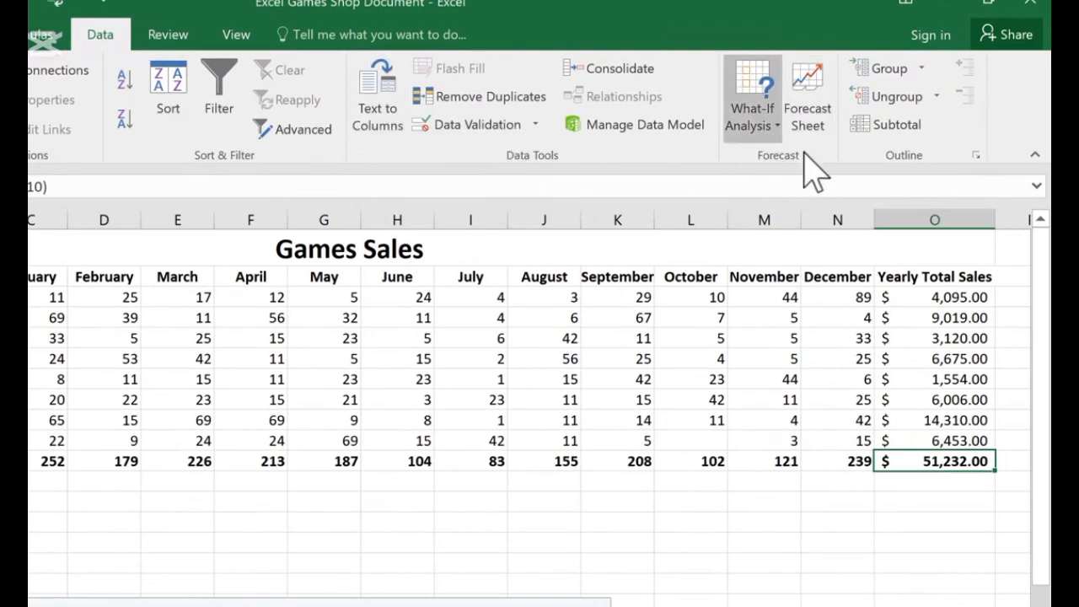
click(752, 91)
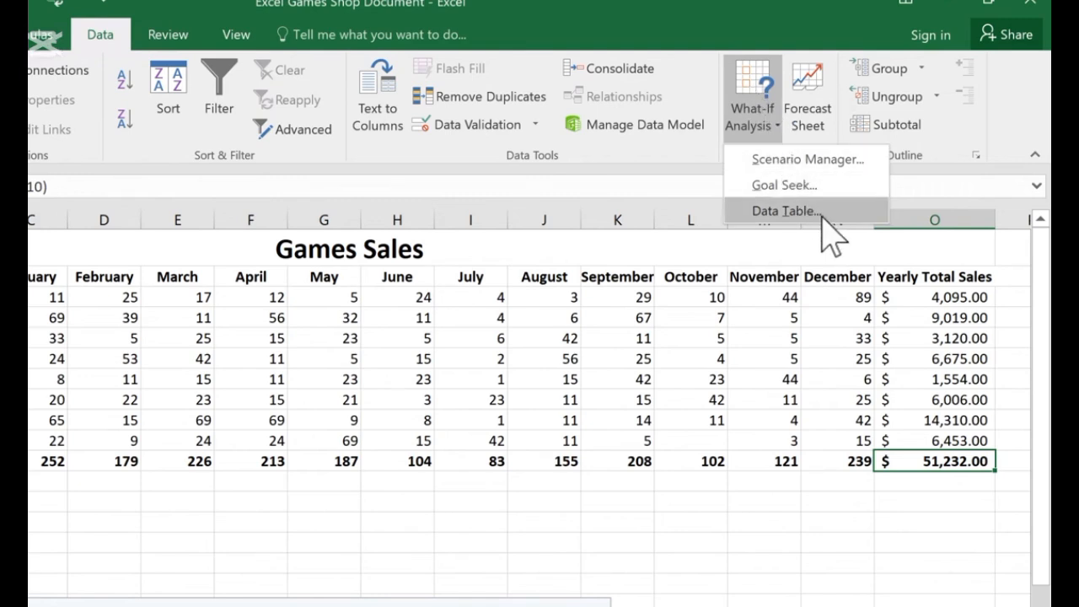
click(827, 161)
drag(593, 87, 377, 161)
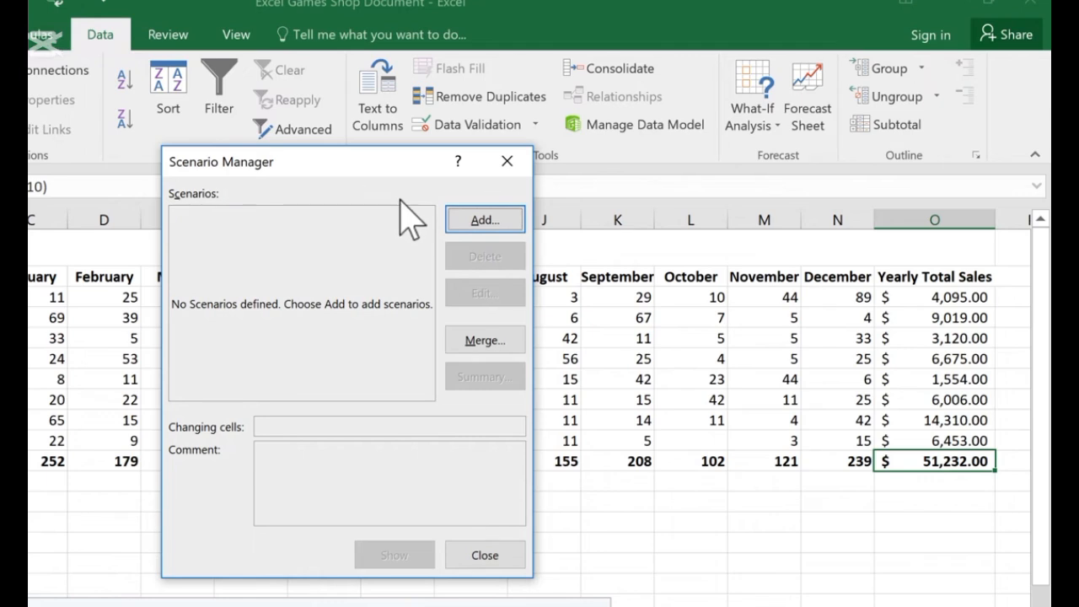
click(489, 227)
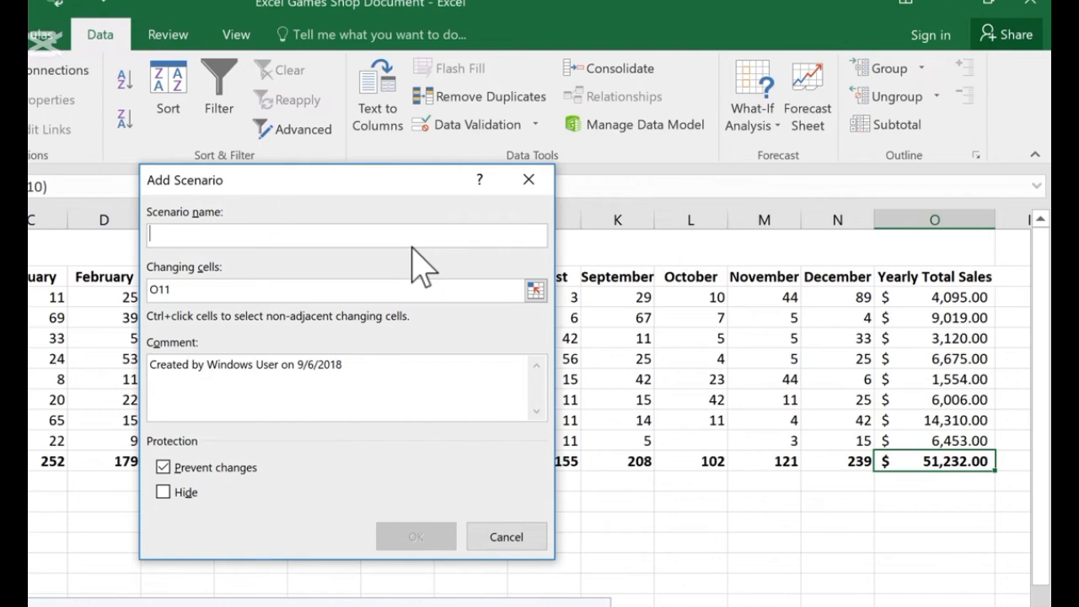
text(Current Year)
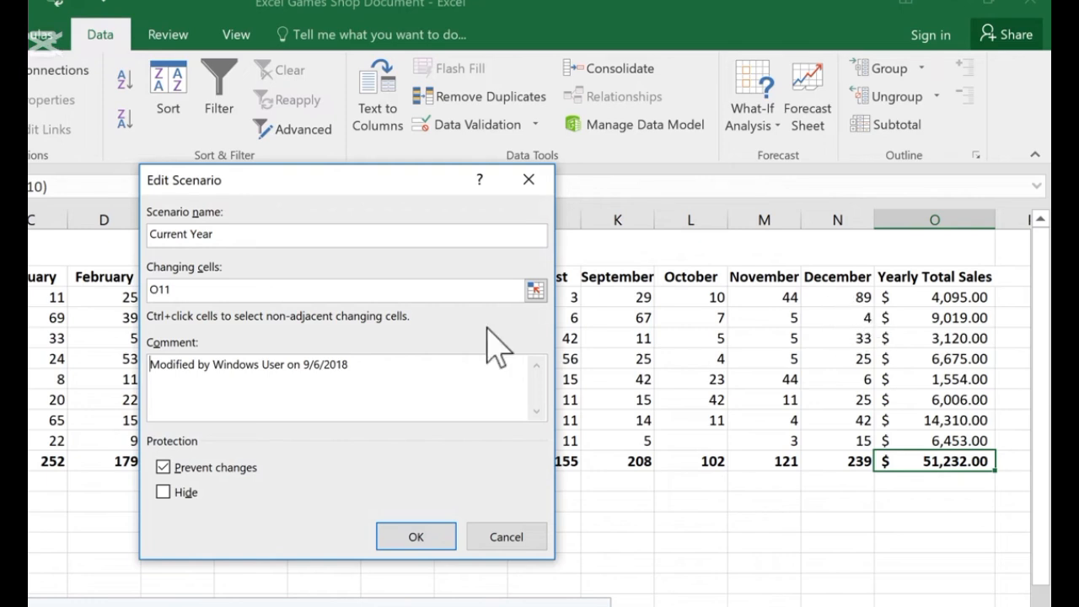
click(202, 289)
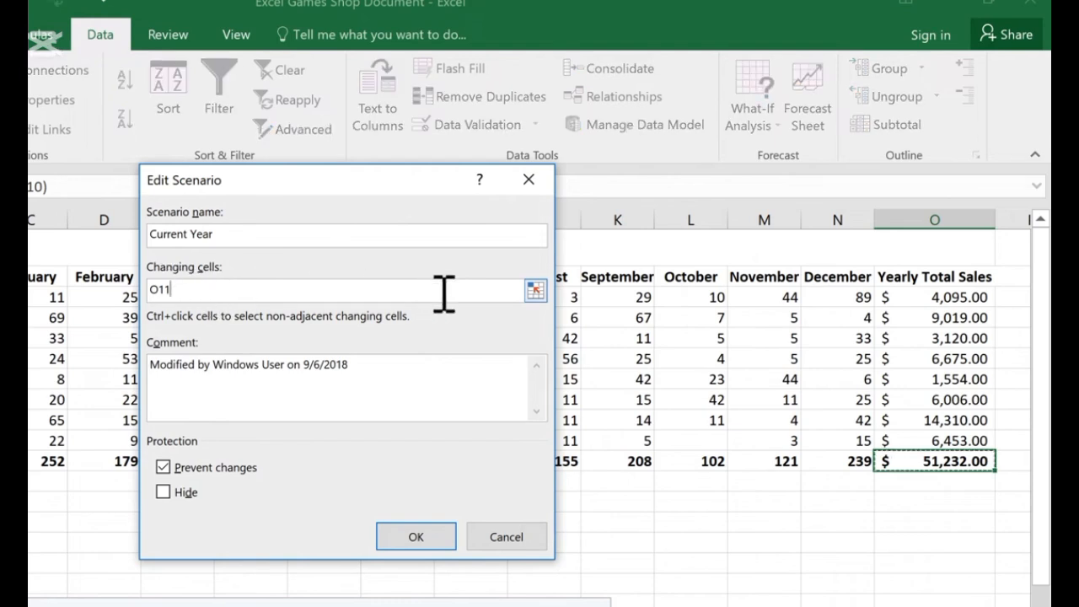
click(537, 290)
drag(836, 295, 833, 441)
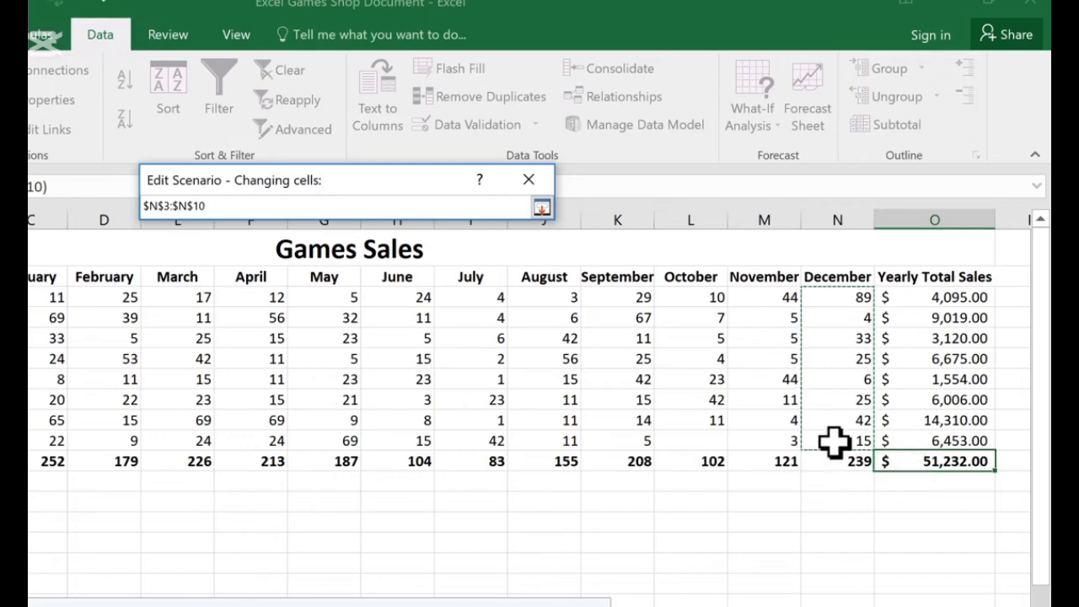
key(Return)
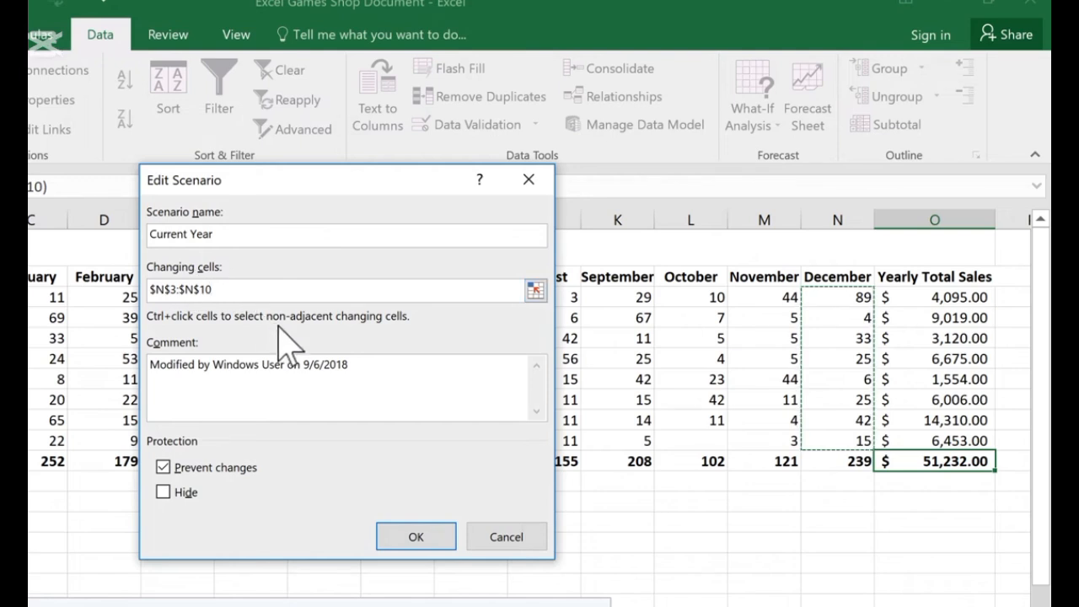
- Set the Current Year scenario's comment to "Actual current year numbers" and accept its current December values
drag(427, 366, 87, 374)
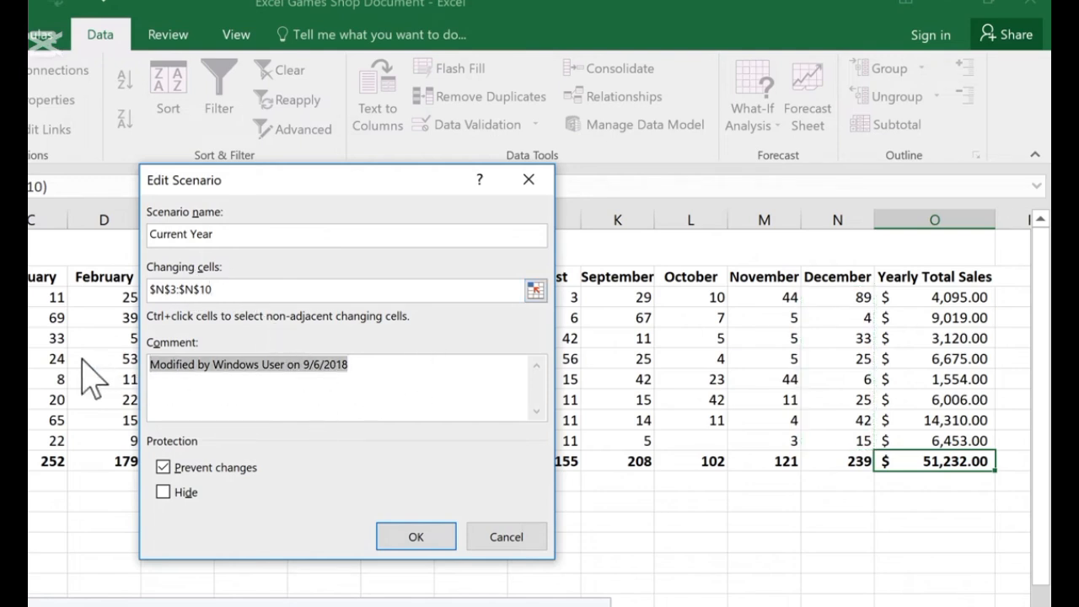
text(Actual current year numbers)
click(426, 536)
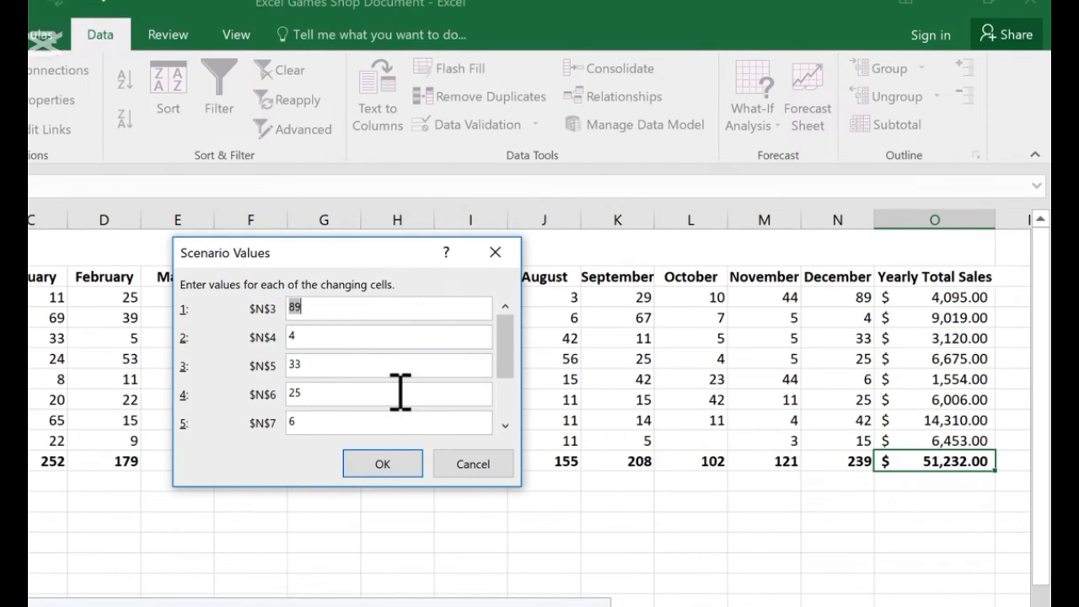
click(377, 467)
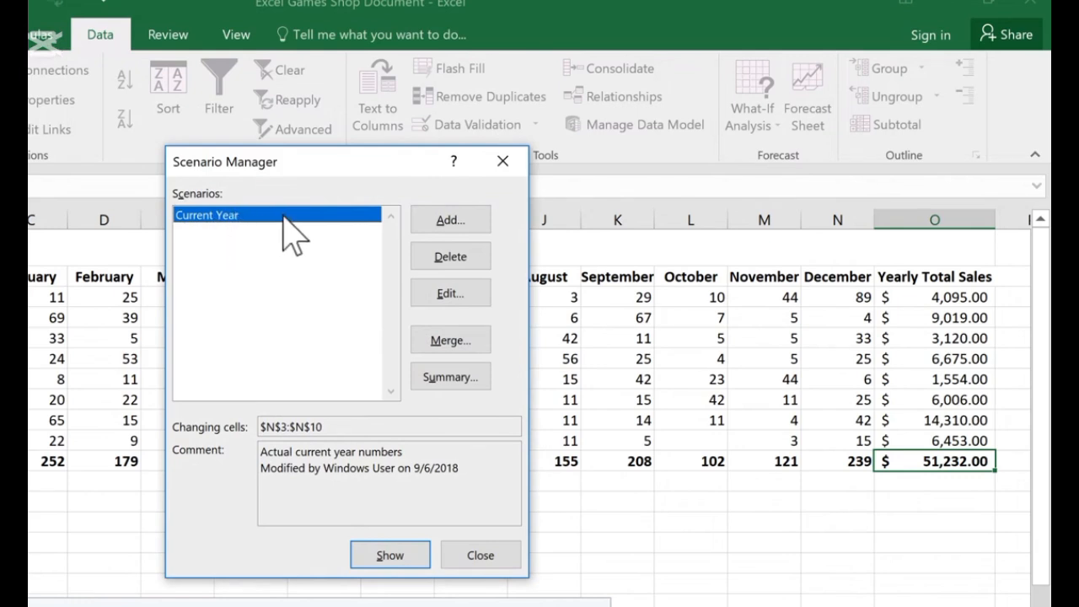
- Add an Optimistic Scenario commented "Best case scenario for December sales" with December values of 100
click(471, 221)
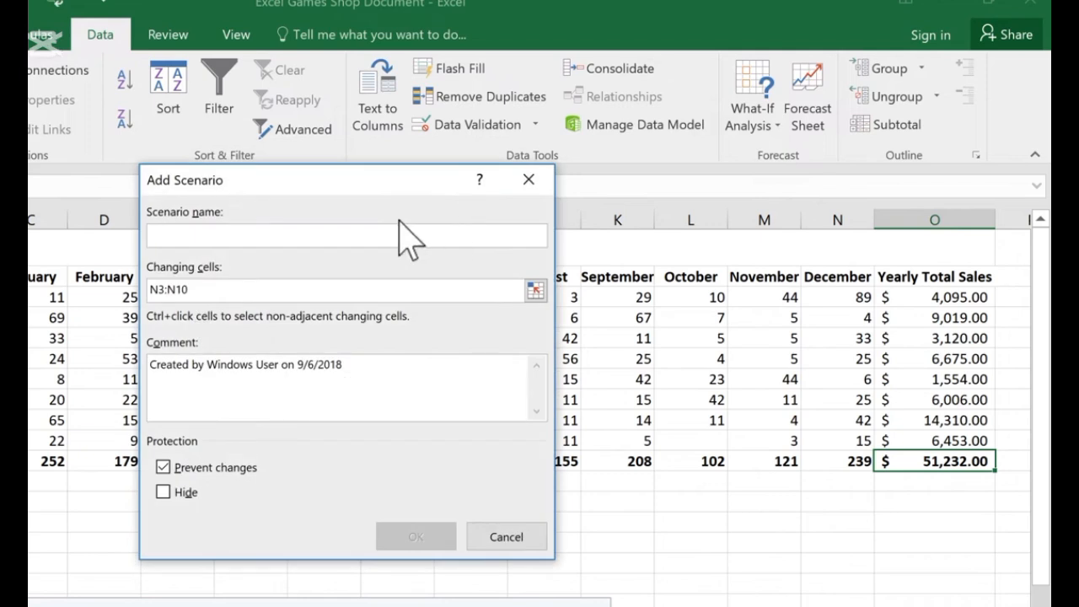
text(P)
key(BackSpace)
text(Optimistic Scenario)
drag(357, 366, 76, 337)
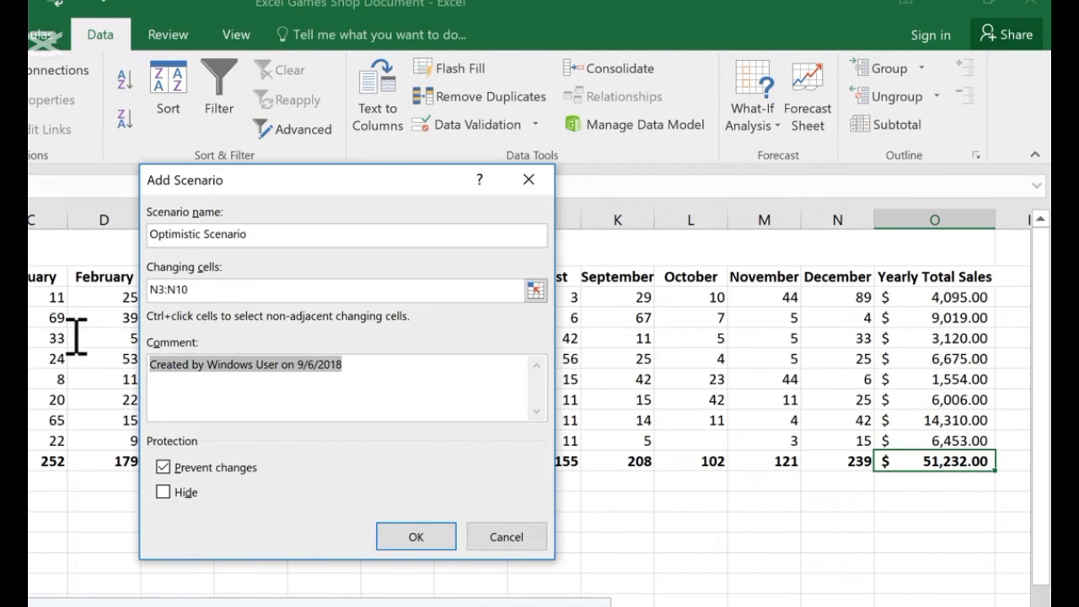
text(Best case scenario for December sales)
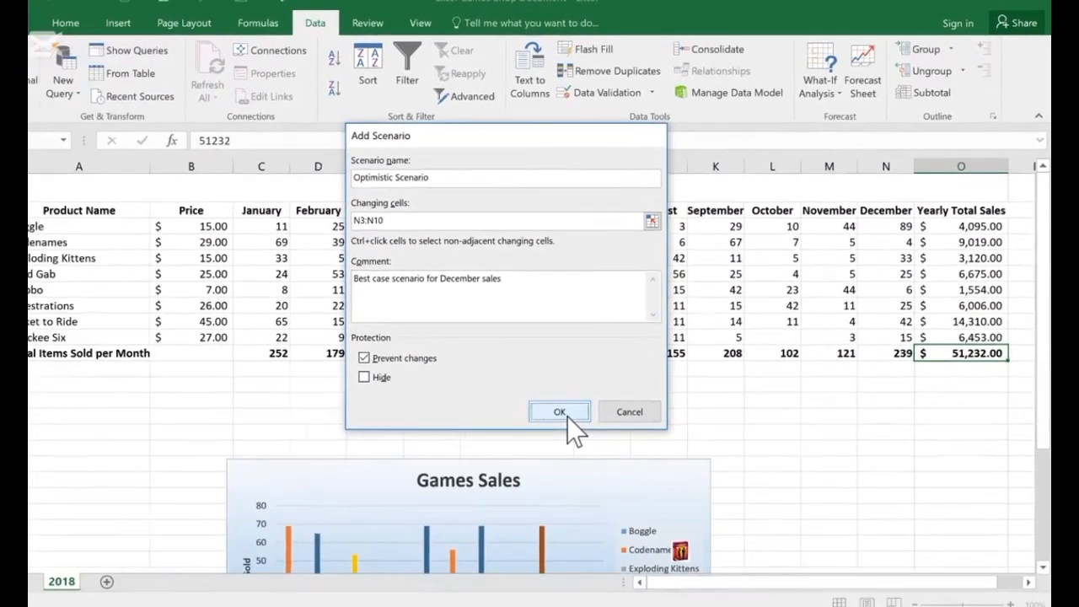
click(416, 537)
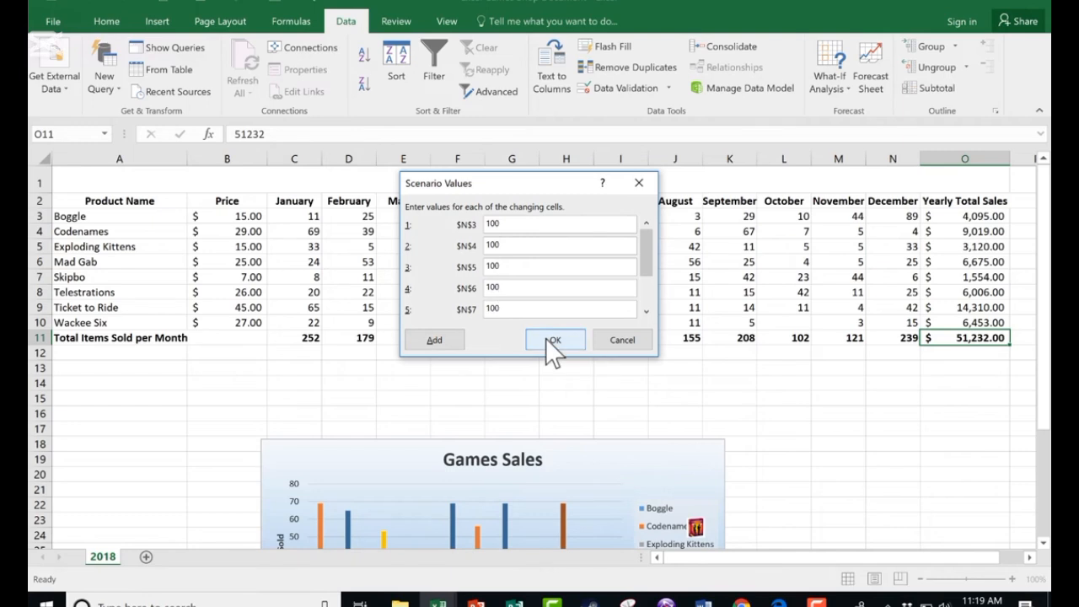
click(552, 340)
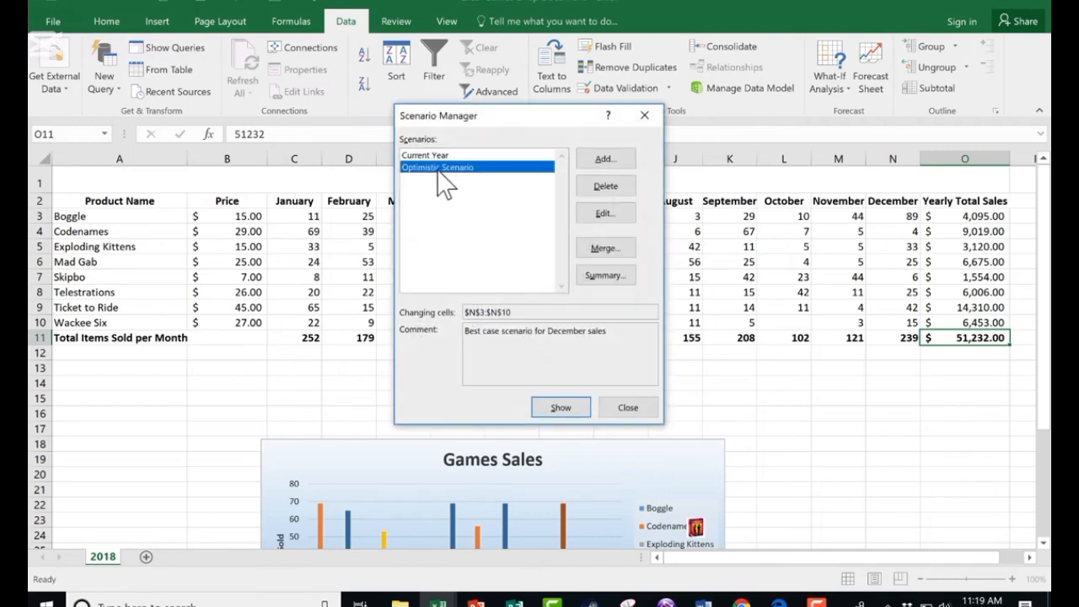
- Add a Pessimistic Scenario with the comment "Worst case scenario" and confirm its December values
click(607, 159)
text(Pessimistic Scenario)
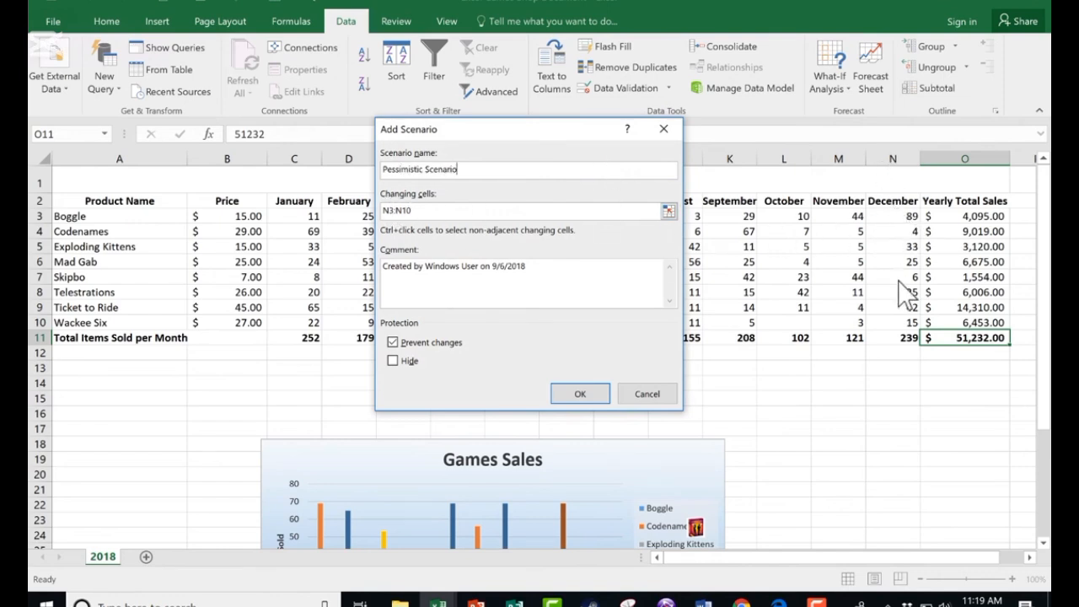
key(Tab)
key(Tab)
text(Worst case scenario)
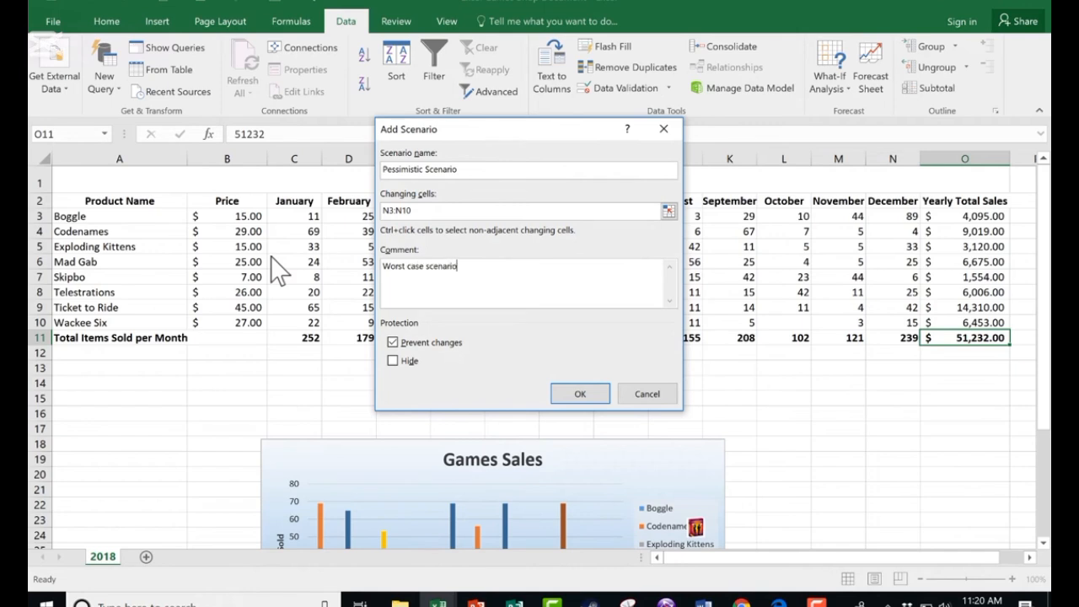
click(580, 393)
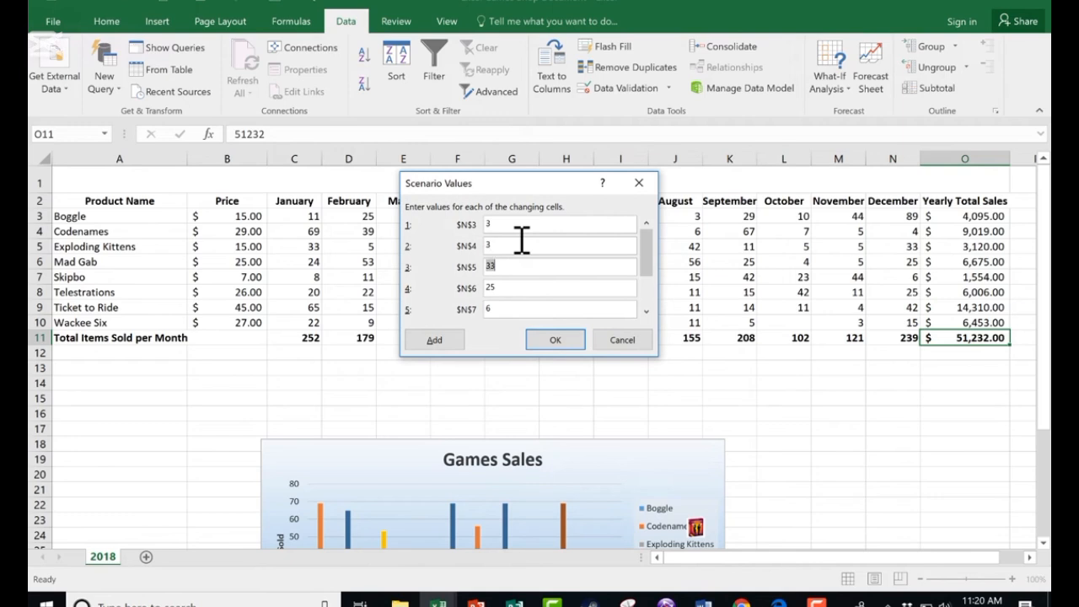
click(556, 339)
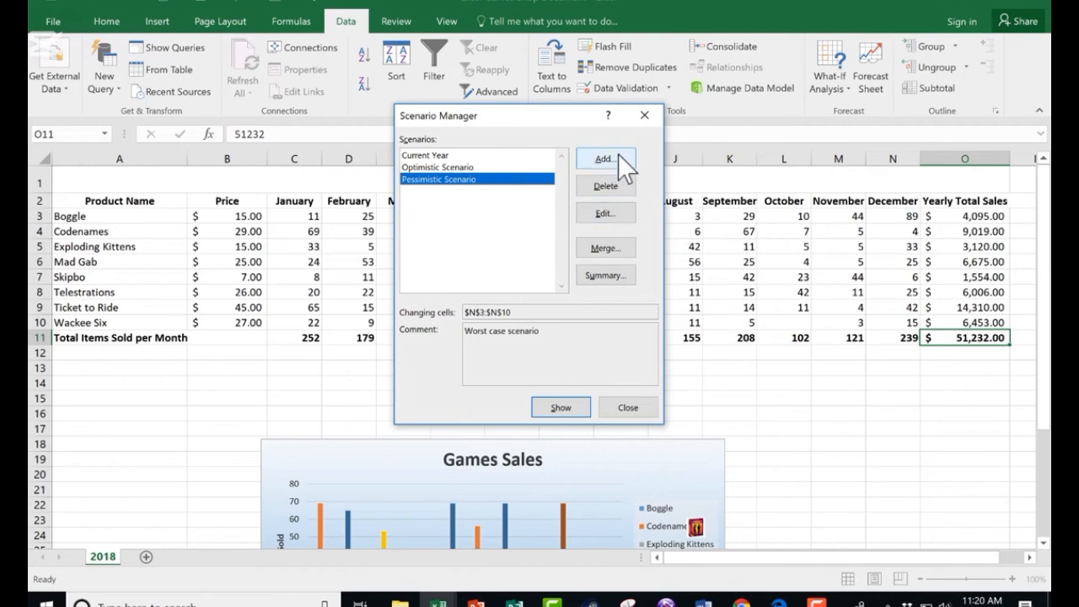
- Show the Optimistic Scenario on the sheet to compare its December totals
click(437, 157)
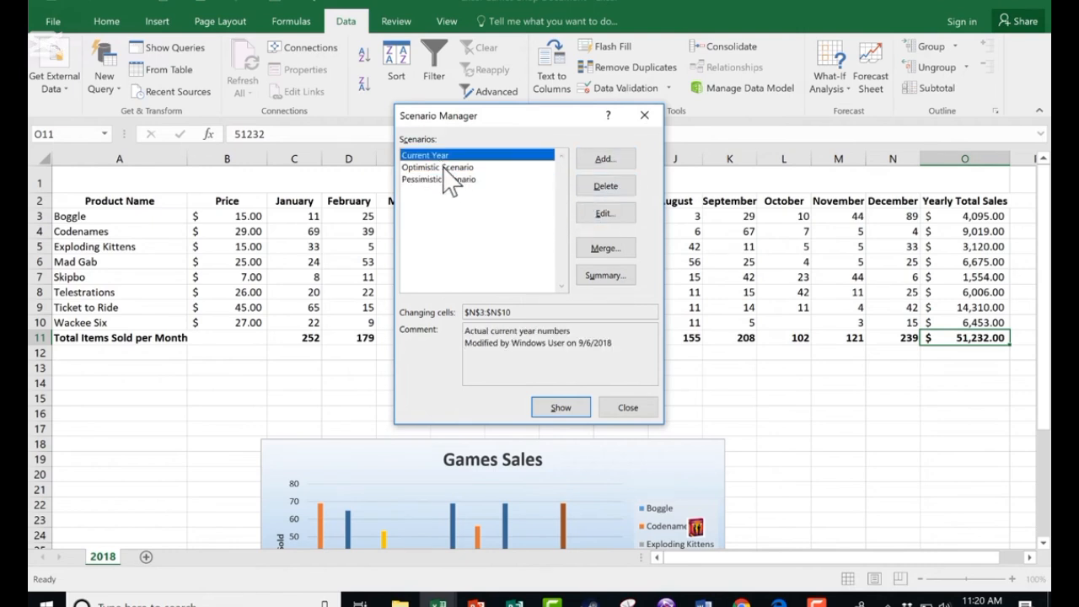
click(445, 168)
click(561, 408)
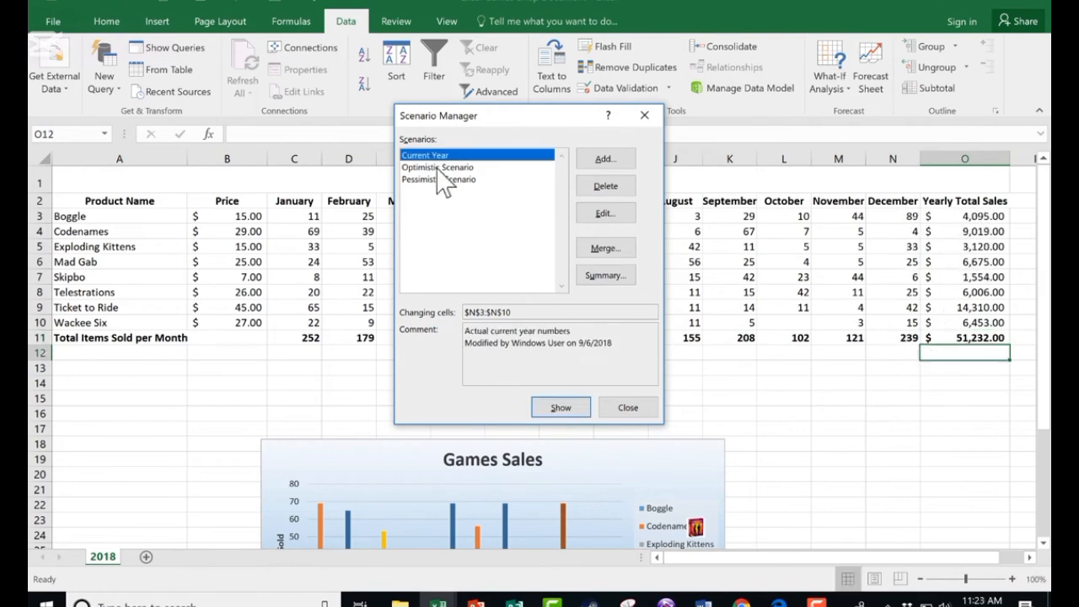
click(437, 167)
click(436, 180)
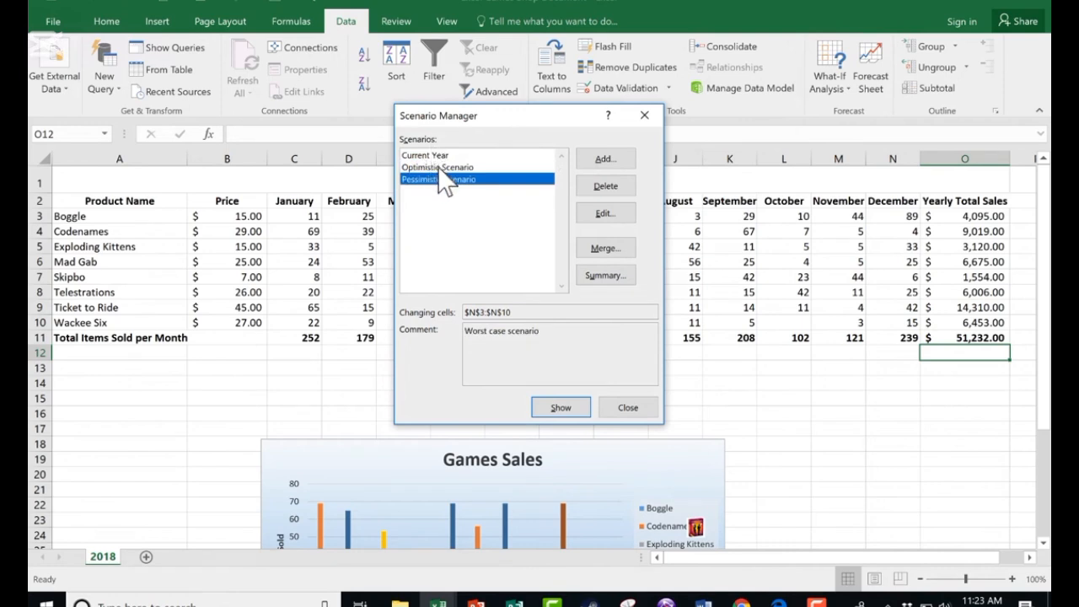
- Edit the Pessimistic Scenario's values, setting the remaining December cells to 3
click(609, 213)
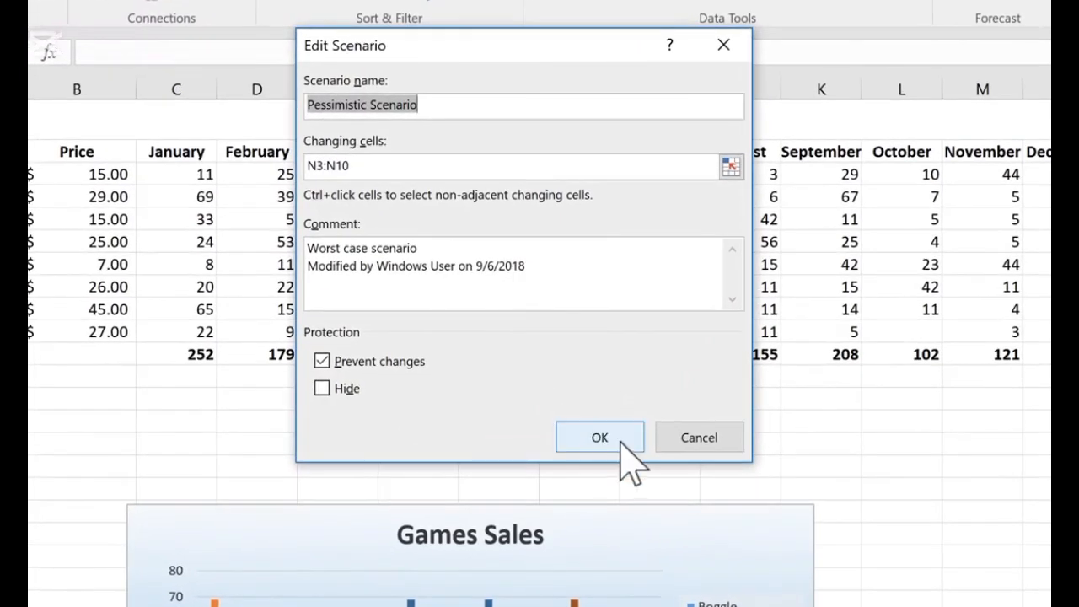
click(607, 427)
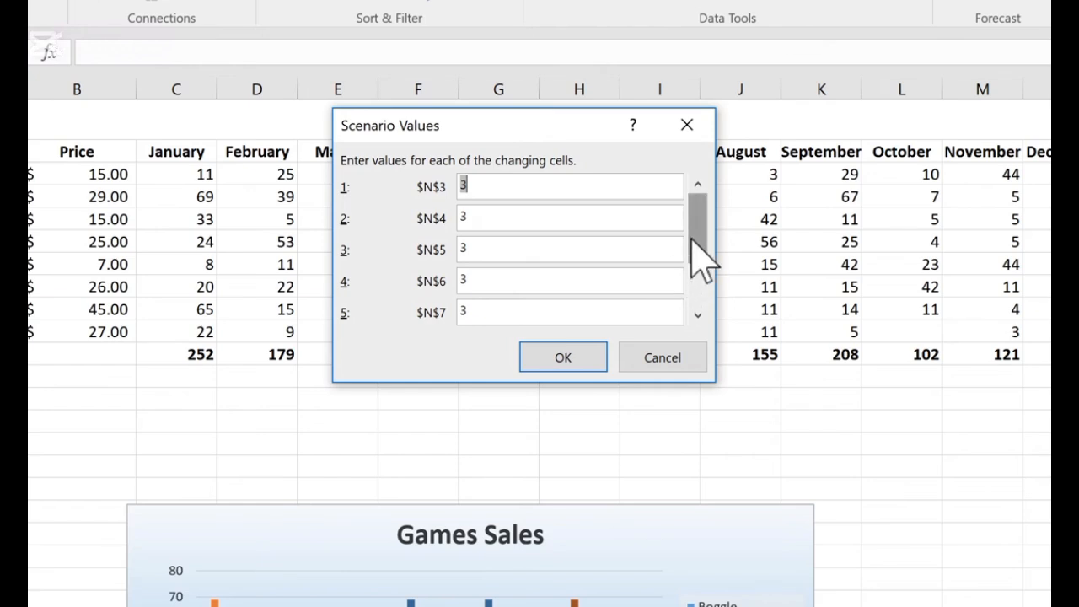
drag(696, 252, 688, 333)
double_click(462, 248)
text(3)
double_click(467, 281)
text(3)
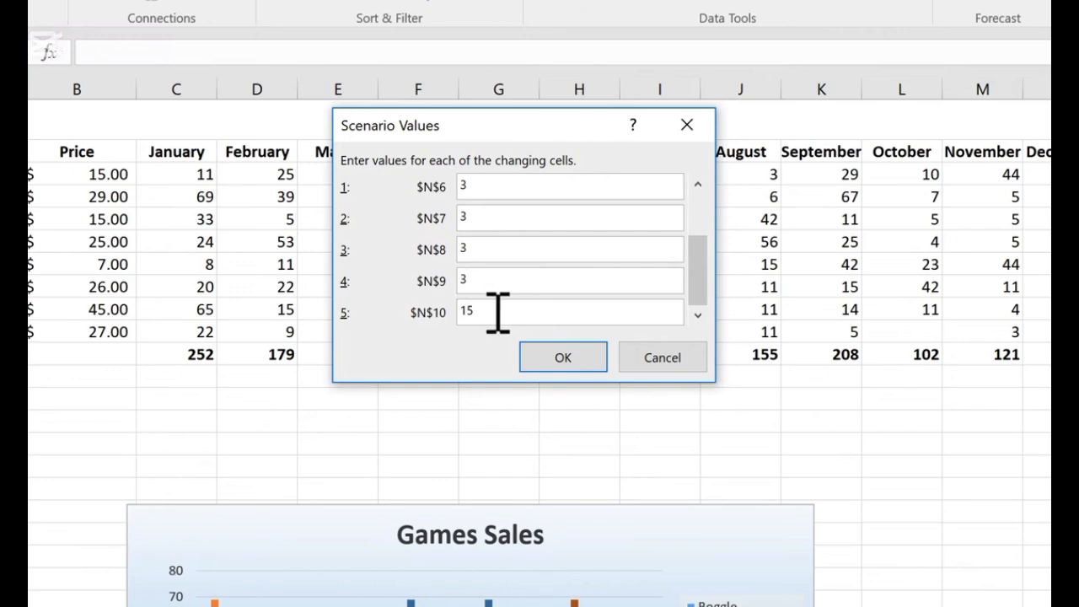
click(563, 358)
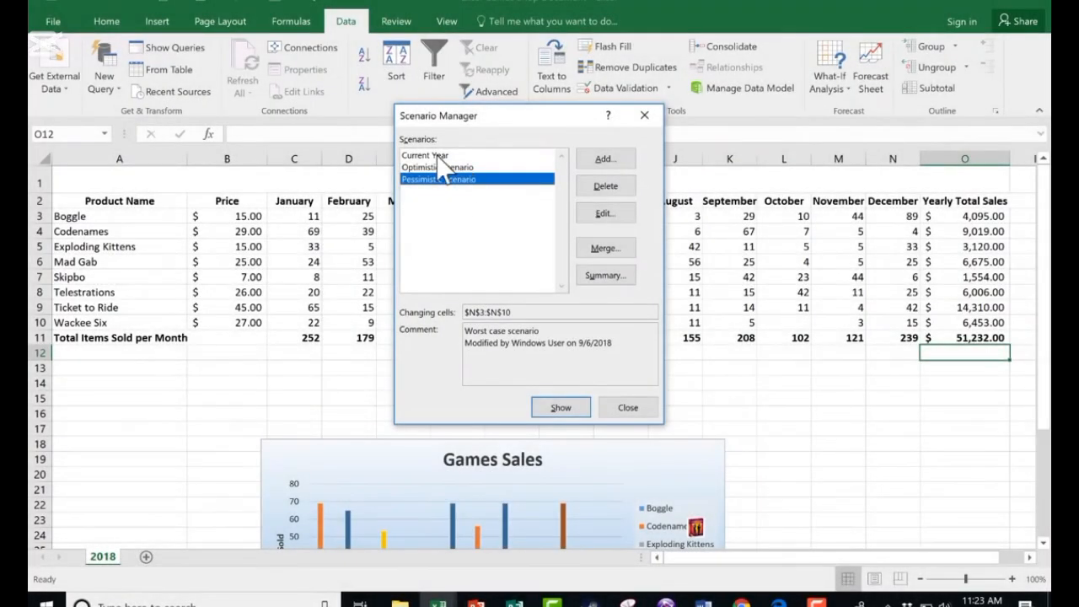
- Show the Optimistic and then the Pessimistic scenario on the sheet to compare yearly totals
click(436, 156)
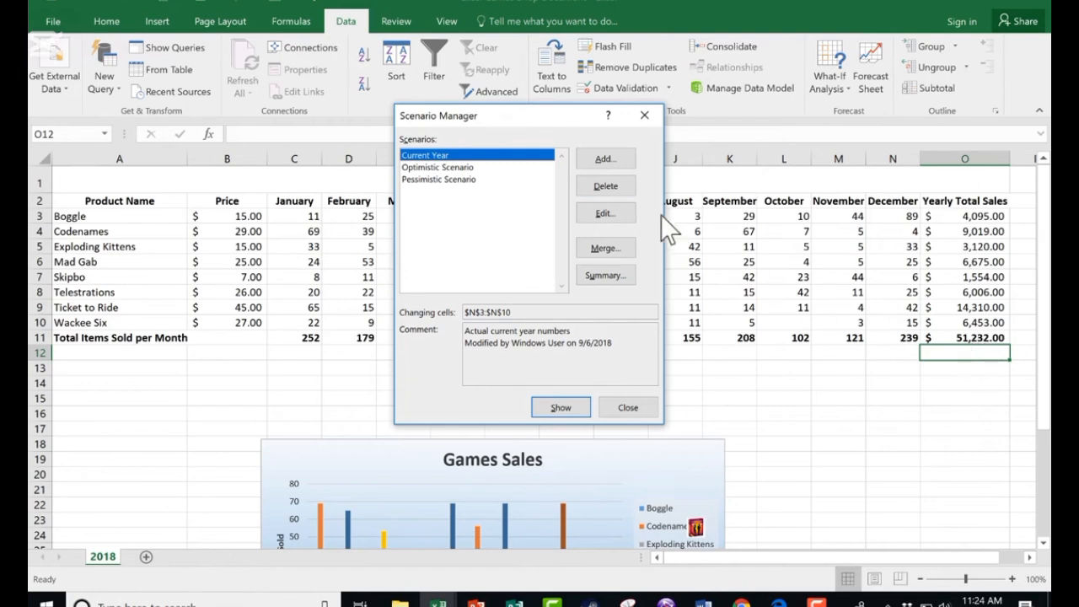
click(425, 168)
double_click(419, 169)
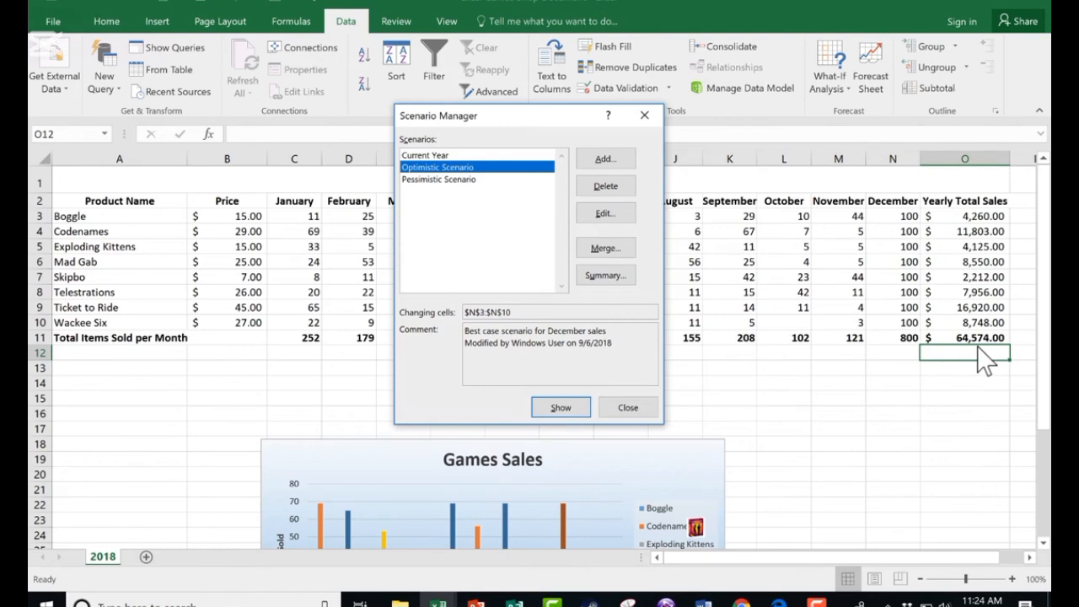
double_click(445, 180)
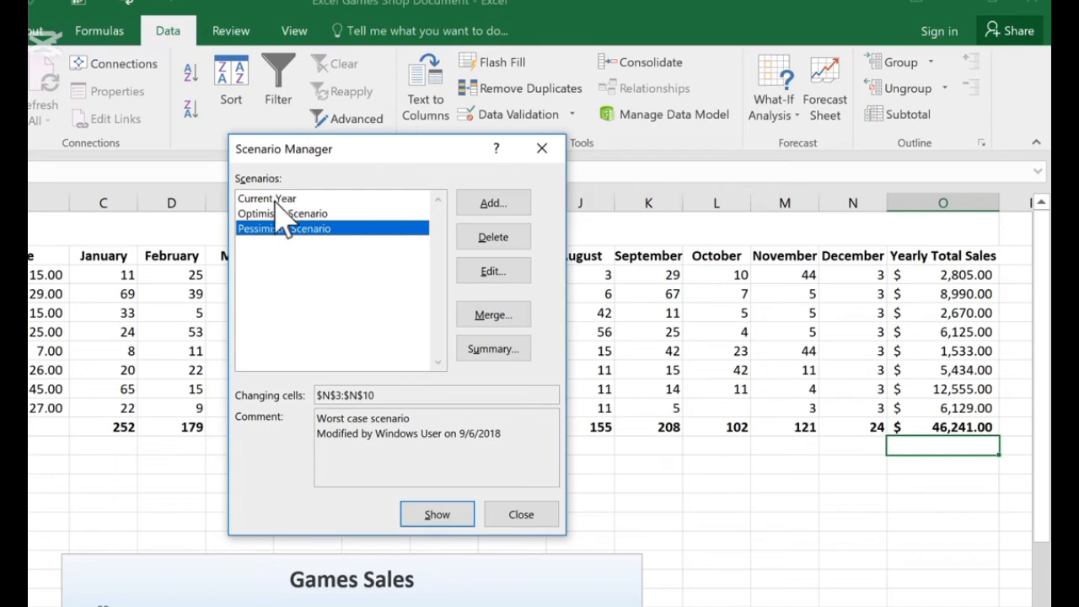
- Show the Current Year and Optimistic scenarios on the sheet in turn, then close Scenario Manager
double_click(264, 198)
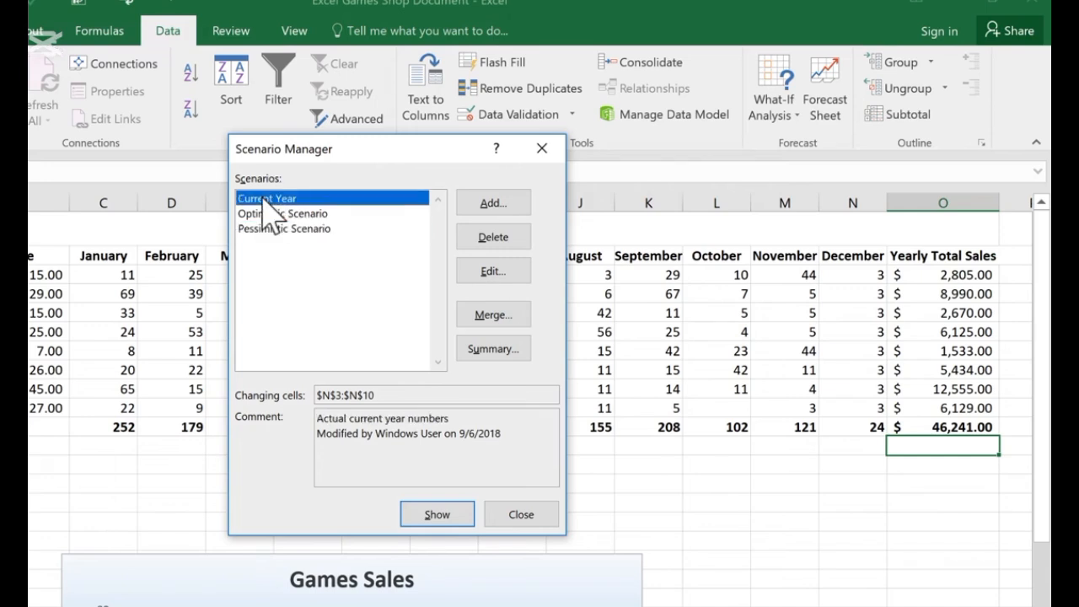
double_click(313, 213)
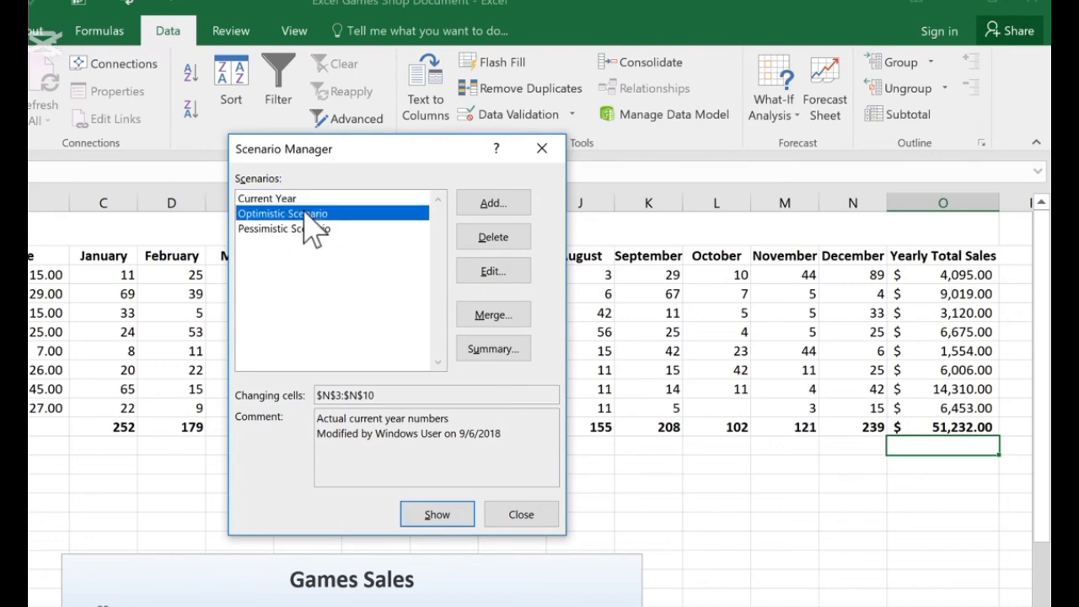
click(291, 200)
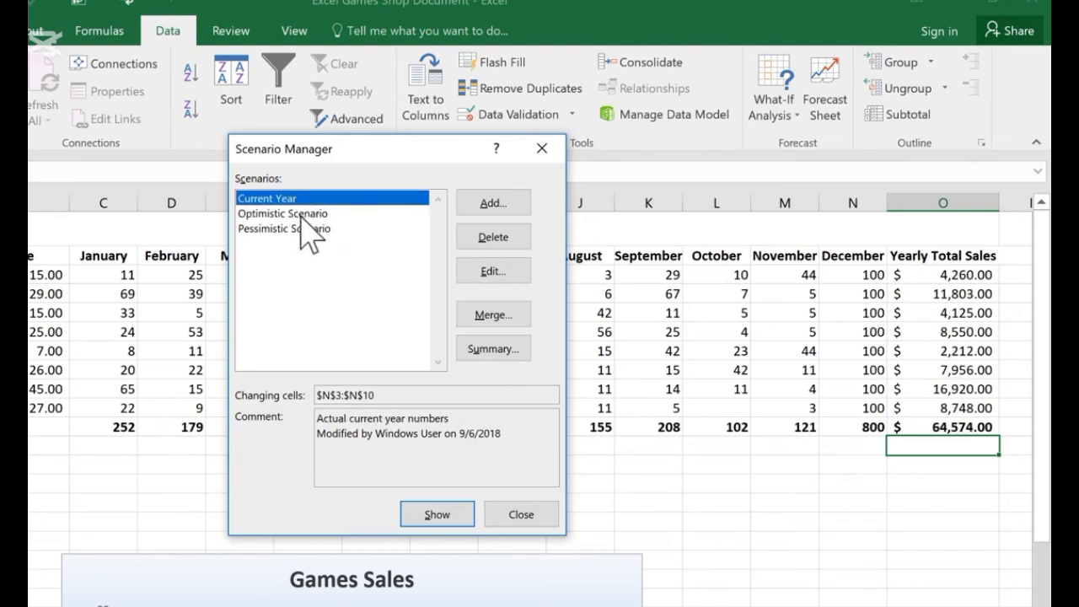
click(300, 217)
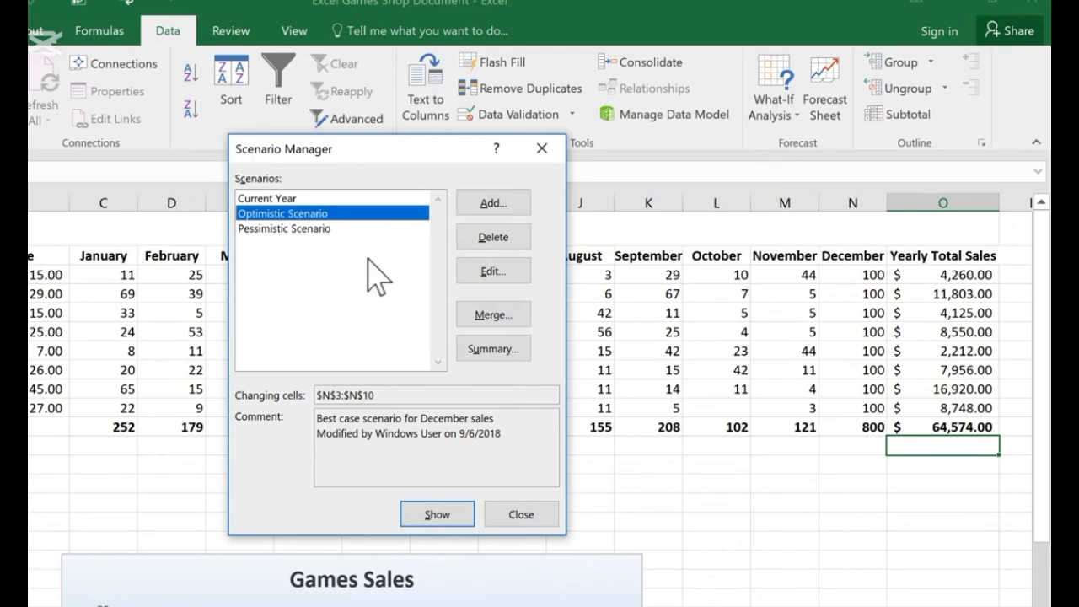
click(542, 517)
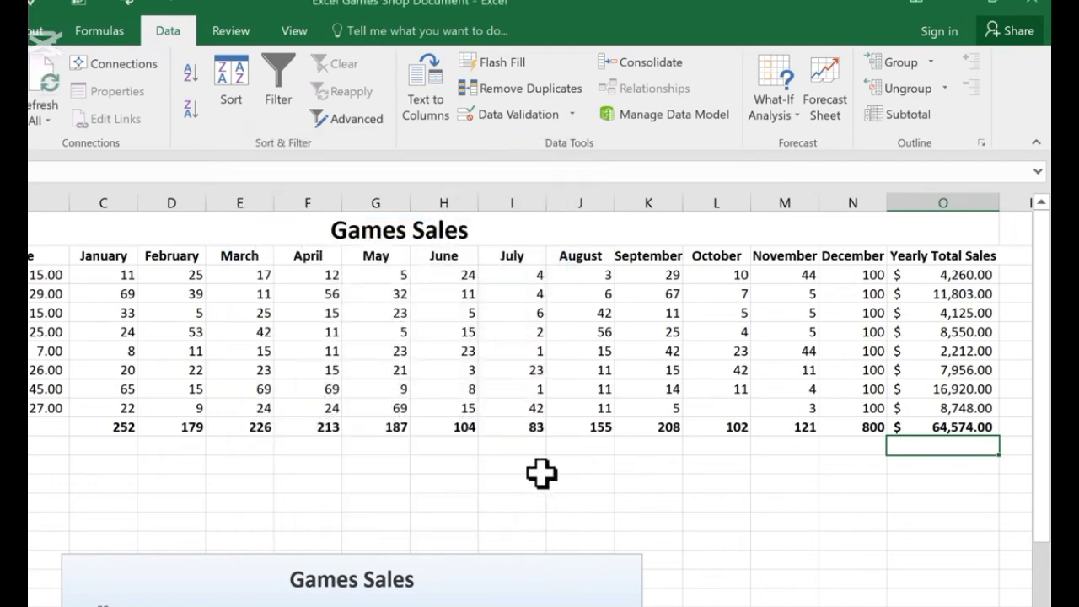
- Reopen Scenario Manager and show the Current Year scenario to restore the original December values
click(789, 540)
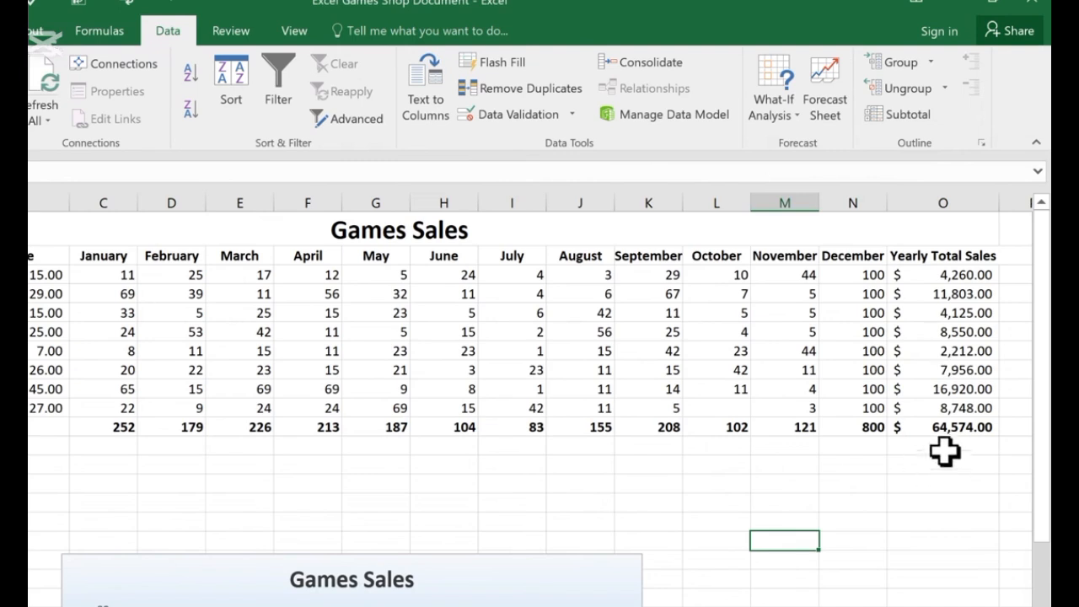
scroll(936, 433, down, 1)
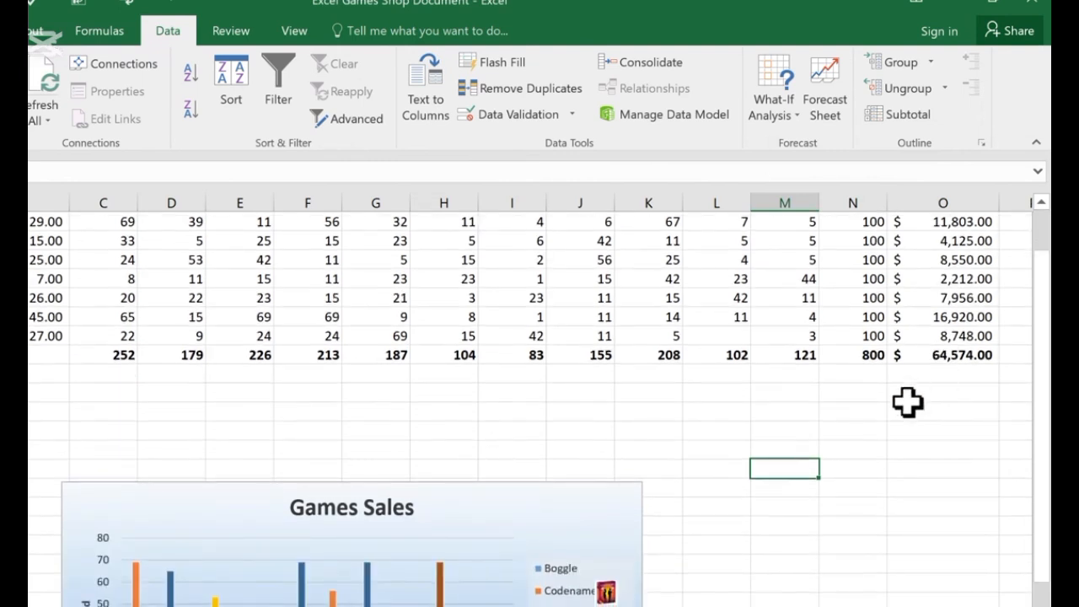
scroll(911, 404, up, 1)
click(789, 118)
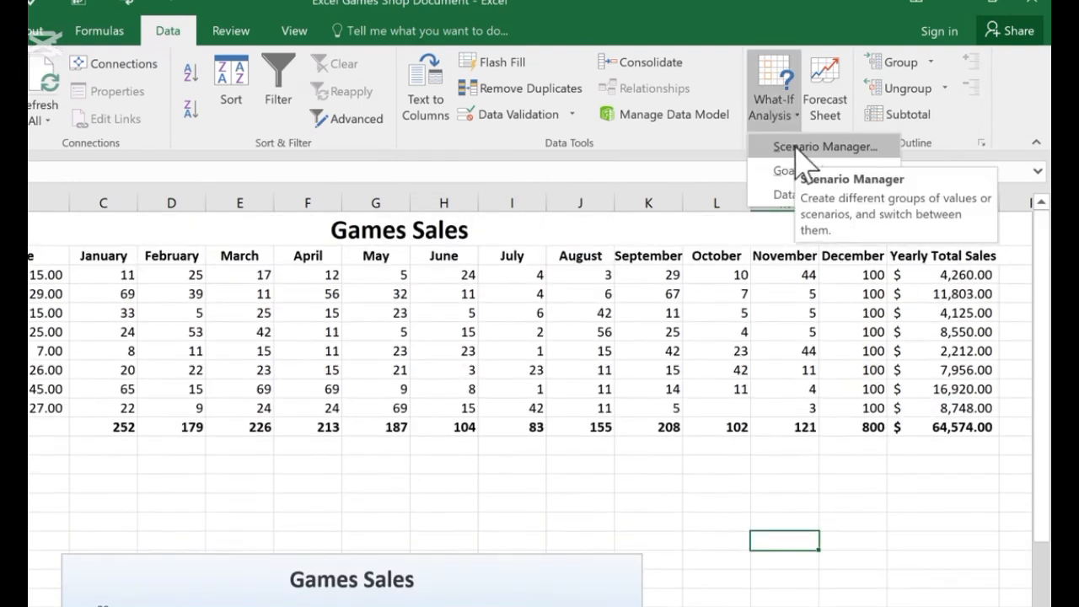
click(793, 146)
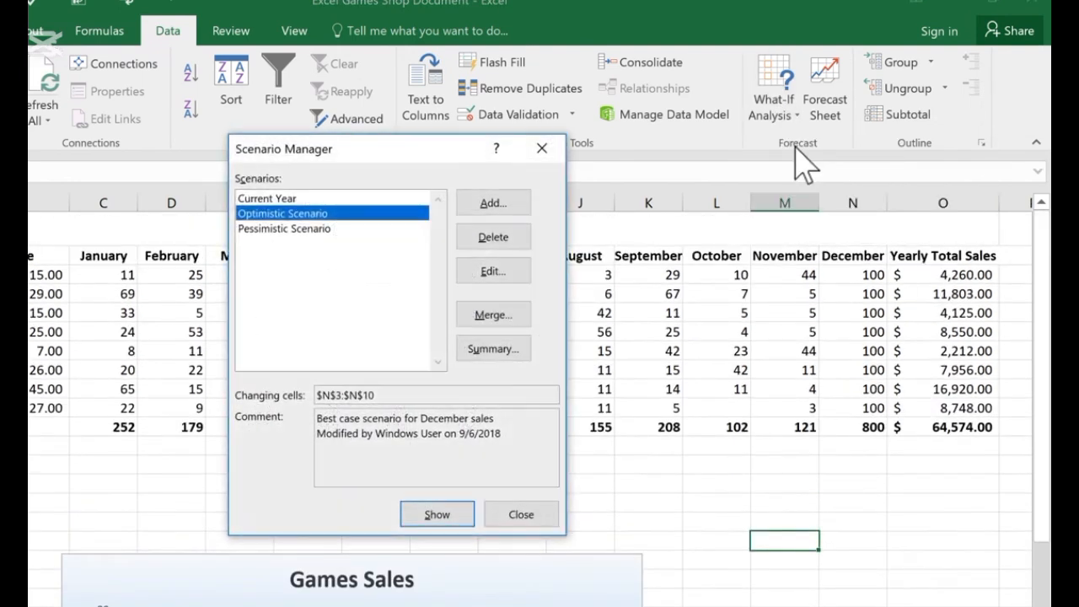
click(274, 200)
click(275, 213)
click(270, 200)
double_click(268, 199)
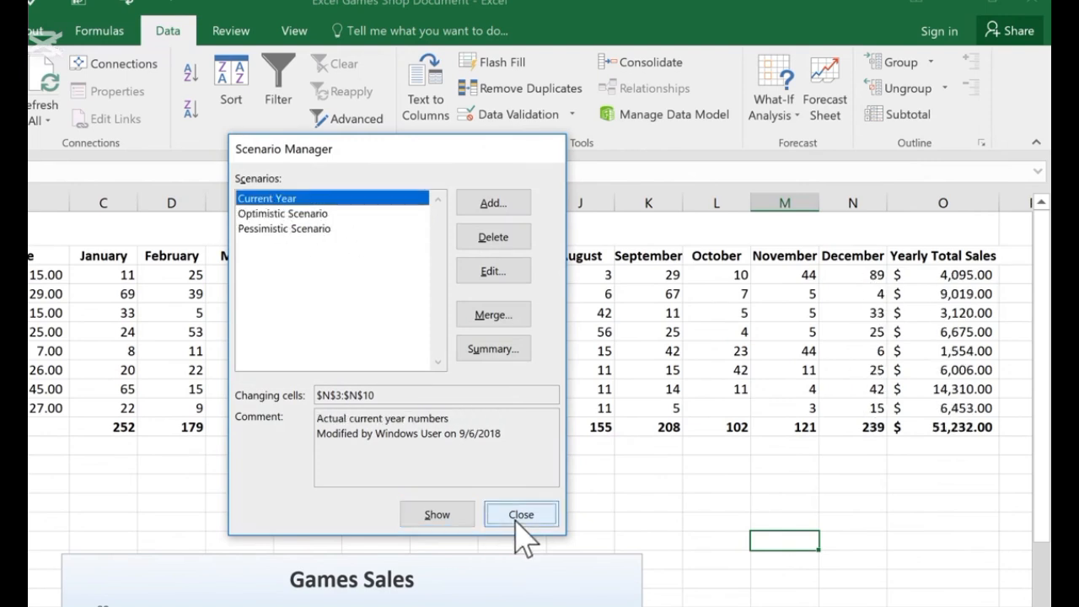
click(516, 514)
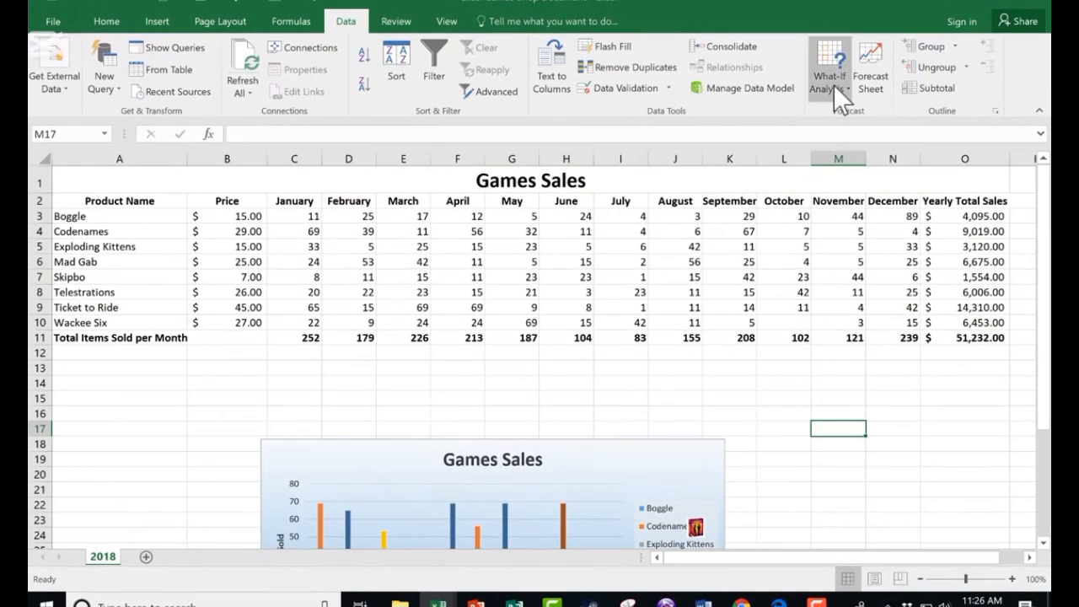
- Use Goal Seek to reach 200000 in yearly total O11 by changing Ticket to Ride's December cell N9, then undo it
click(833, 84)
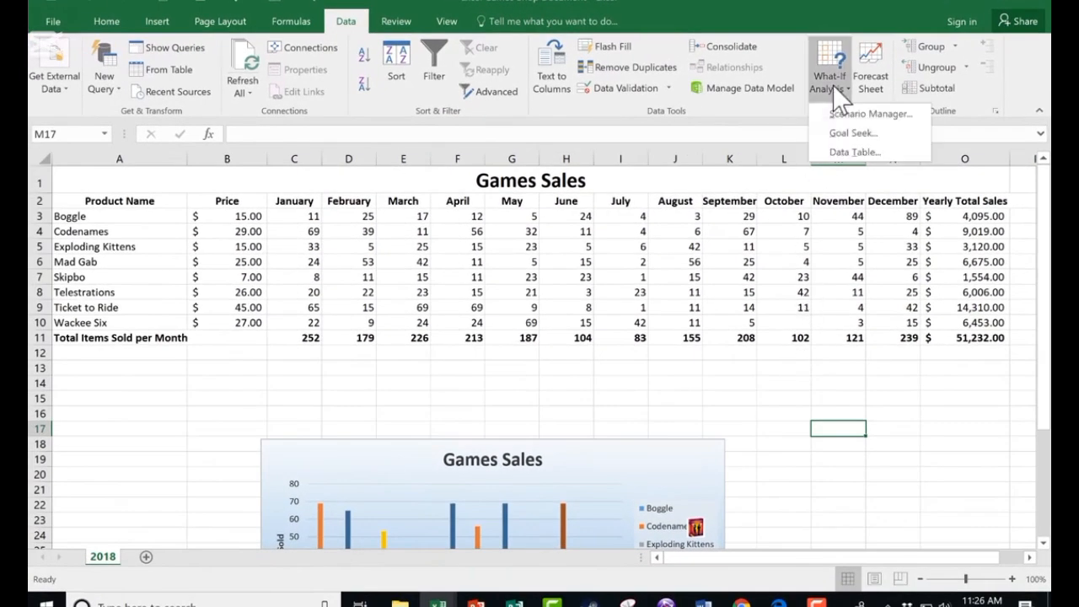
click(864, 134)
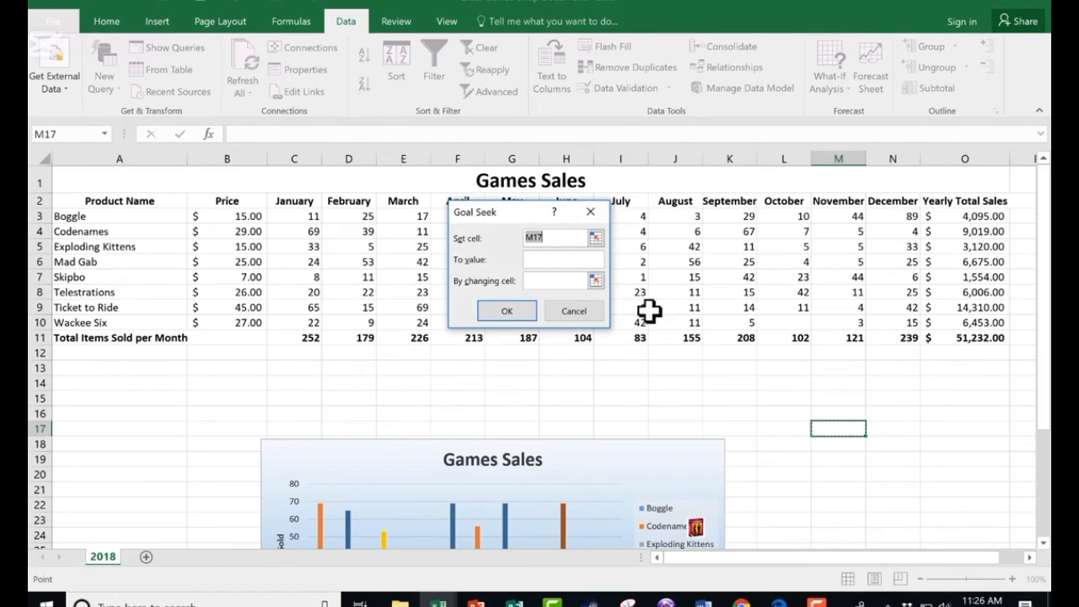
click(985, 337)
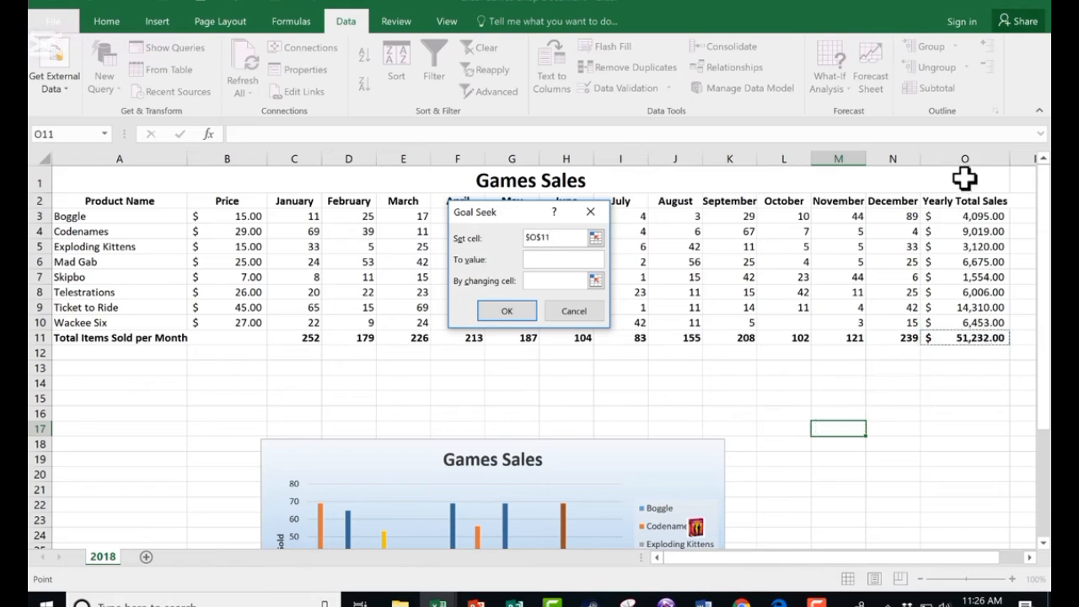
scroll(965, 169, down, 7)
scroll(635, 335, up, 7)
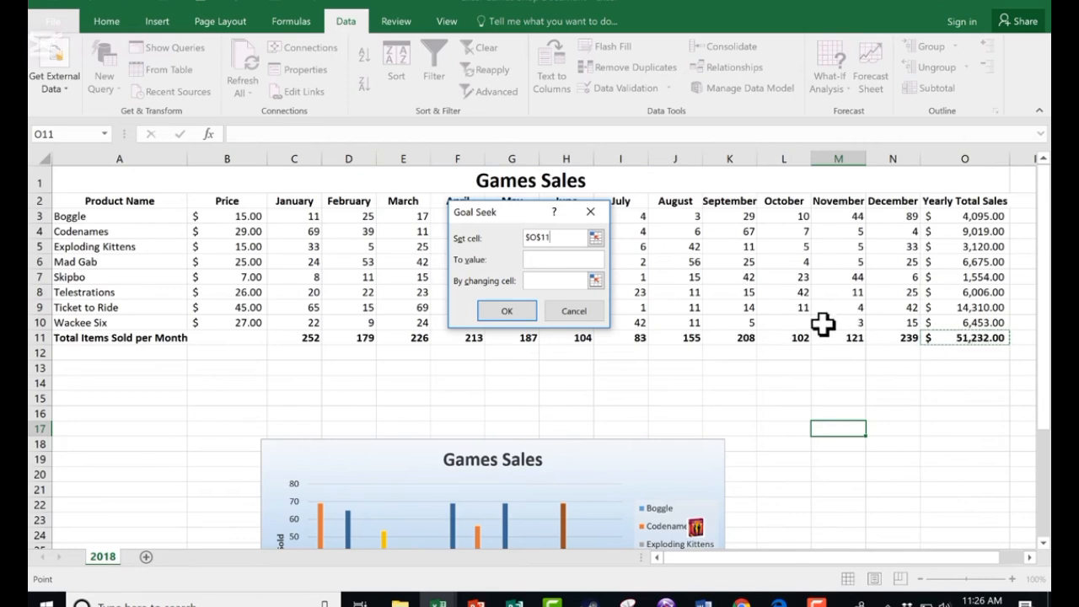
click(554, 260)
text(200000)
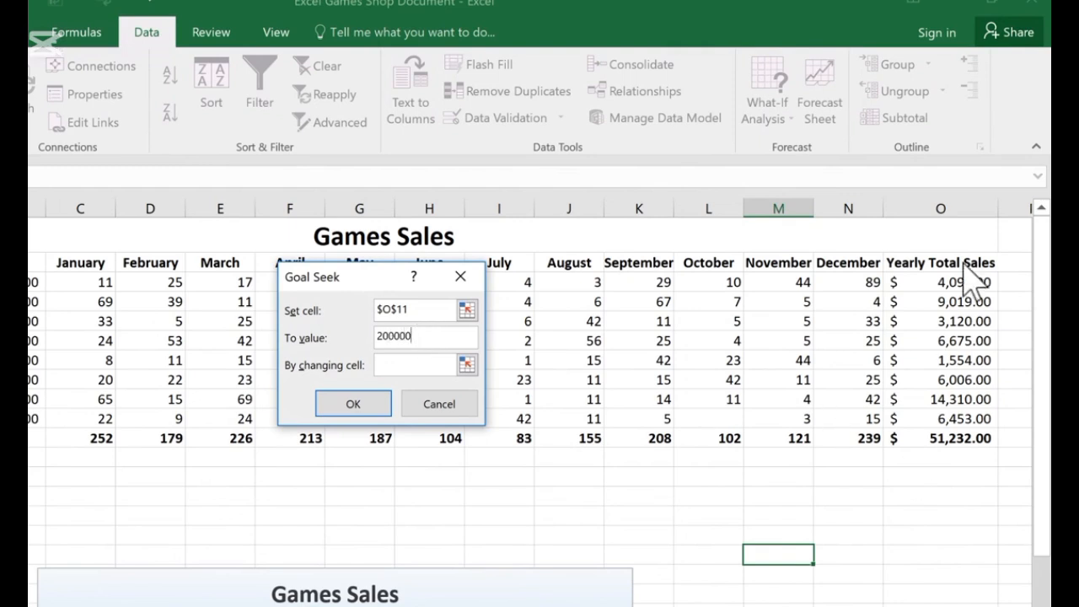
click(454, 366)
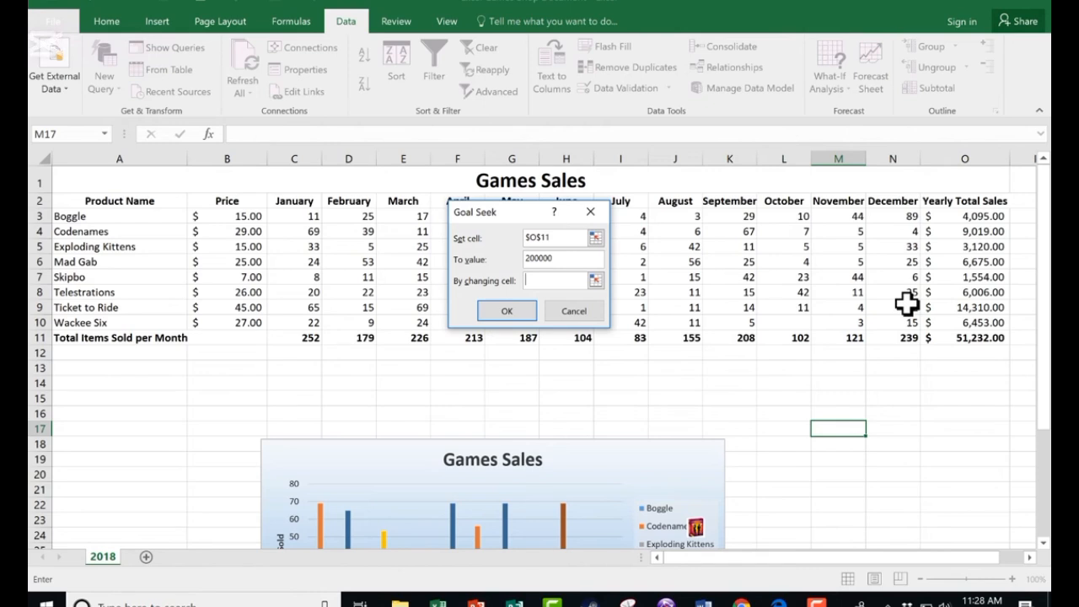
click(899, 305)
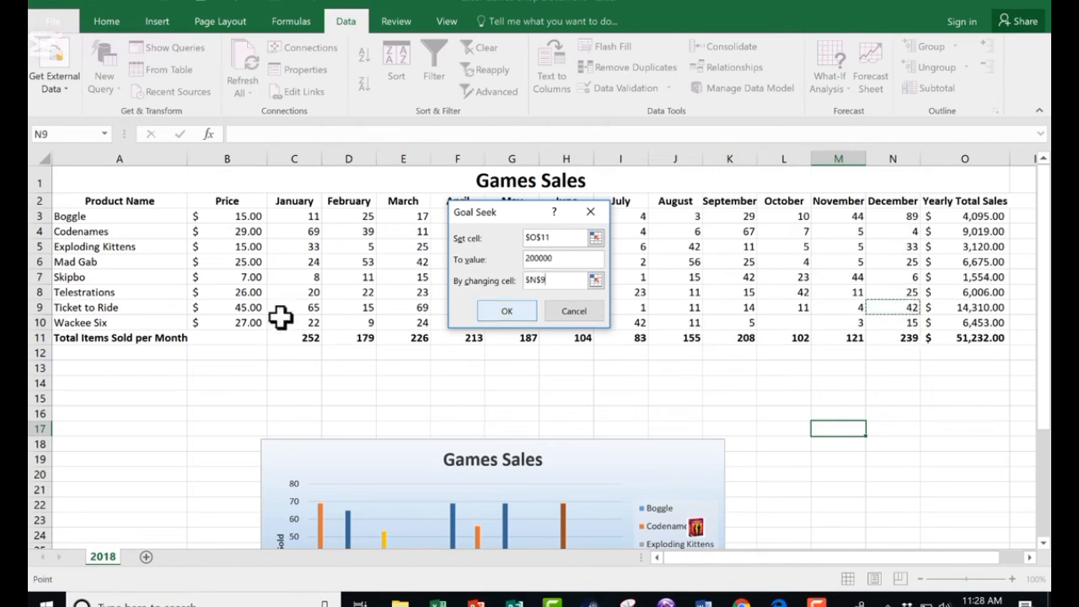
click(509, 311)
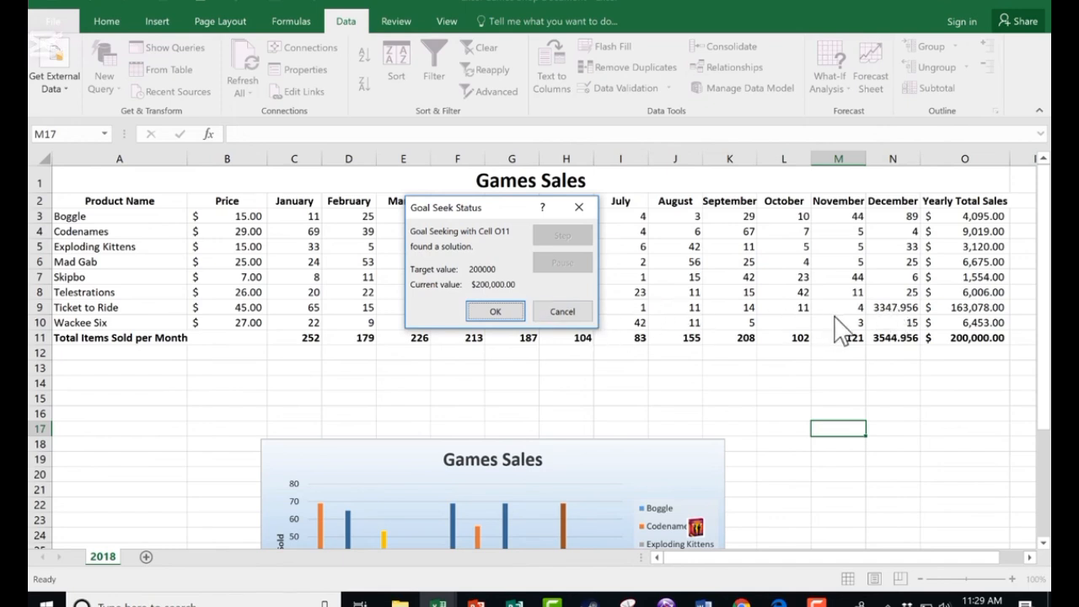
key(Return)
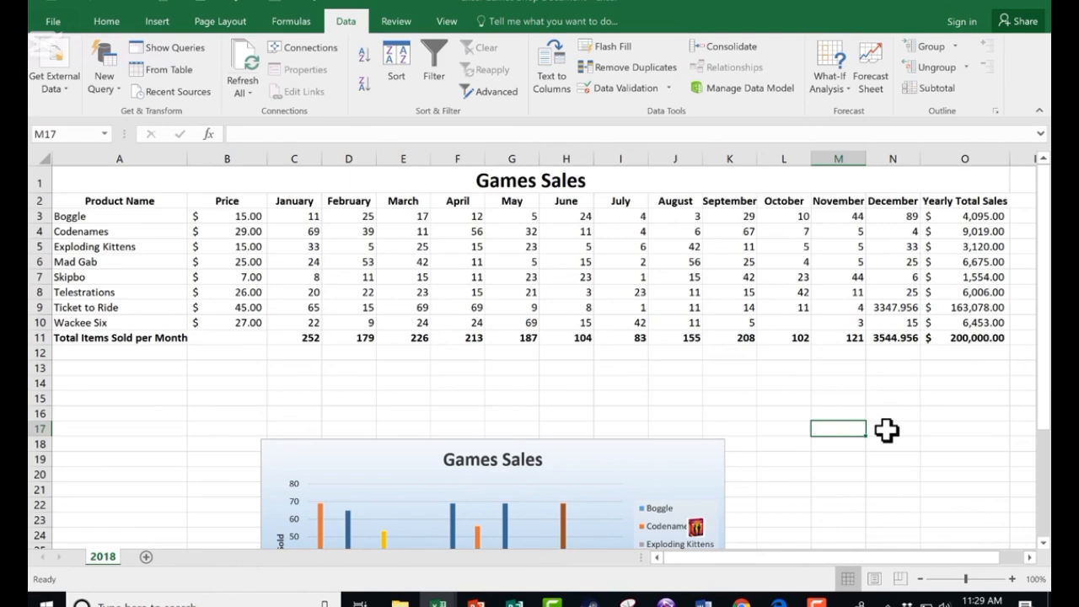
key(ctrl+z)
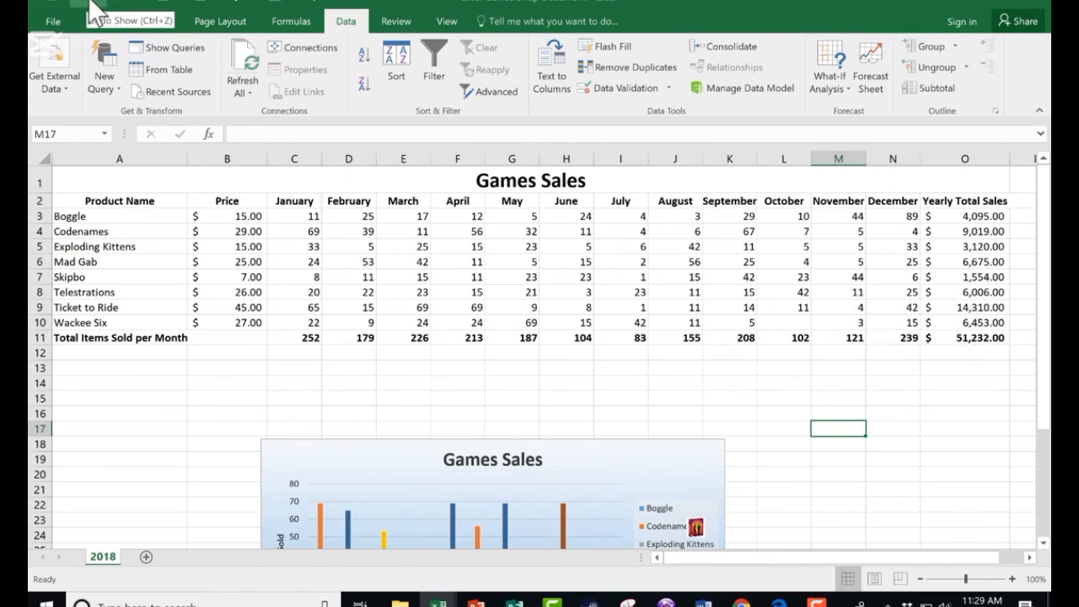
- Use Goal Seek to reach 200000 in yearly total O11 by changing Skipbo's price in B7, and accept the result
click(830, 82)
click(846, 135)
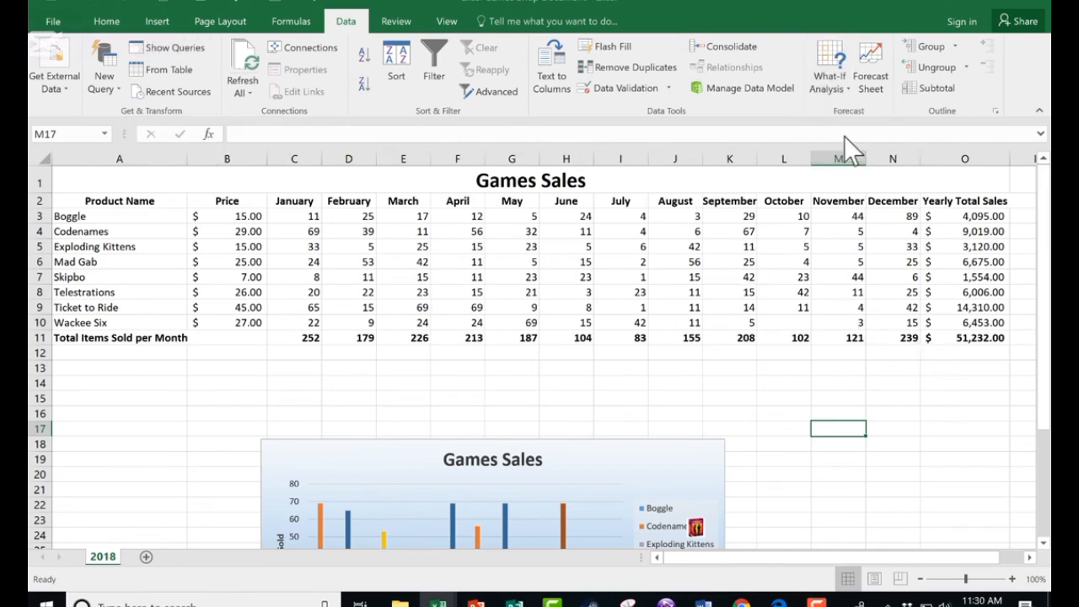
click(979, 340)
click(540, 257)
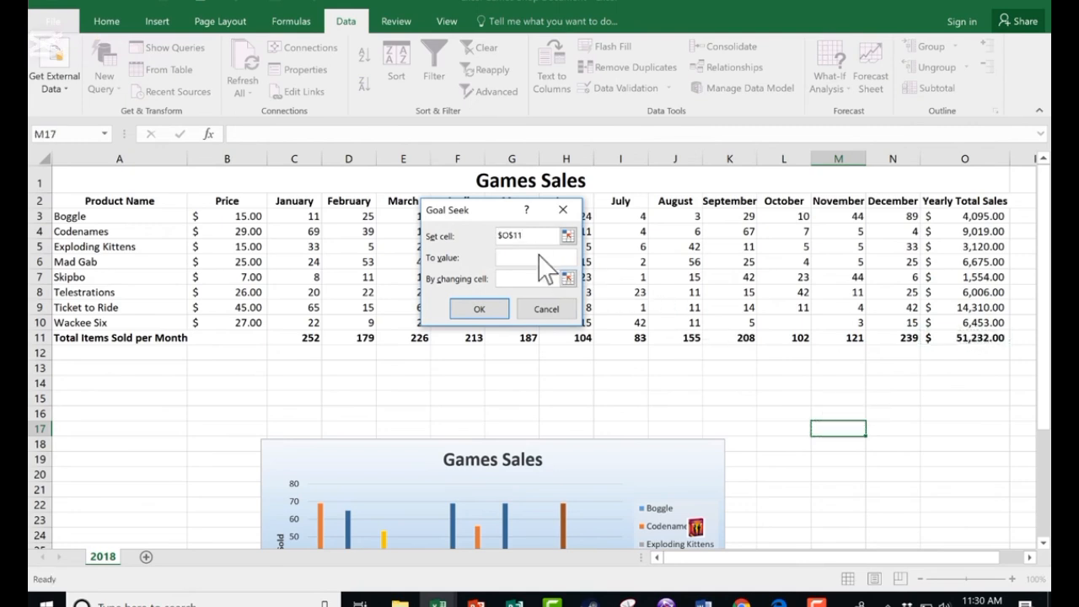
click(554, 278)
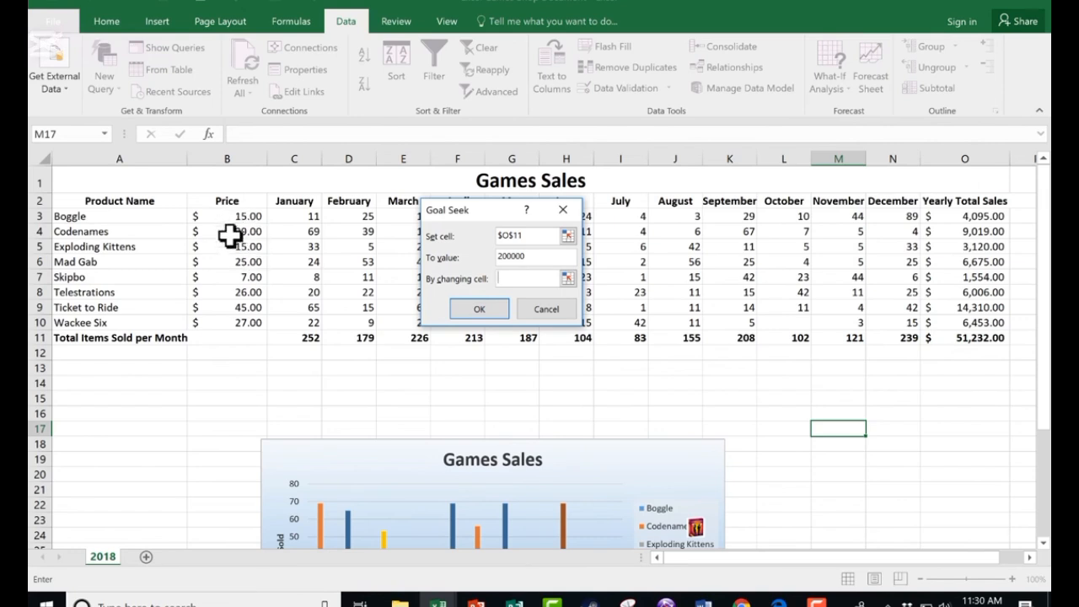
click(252, 280)
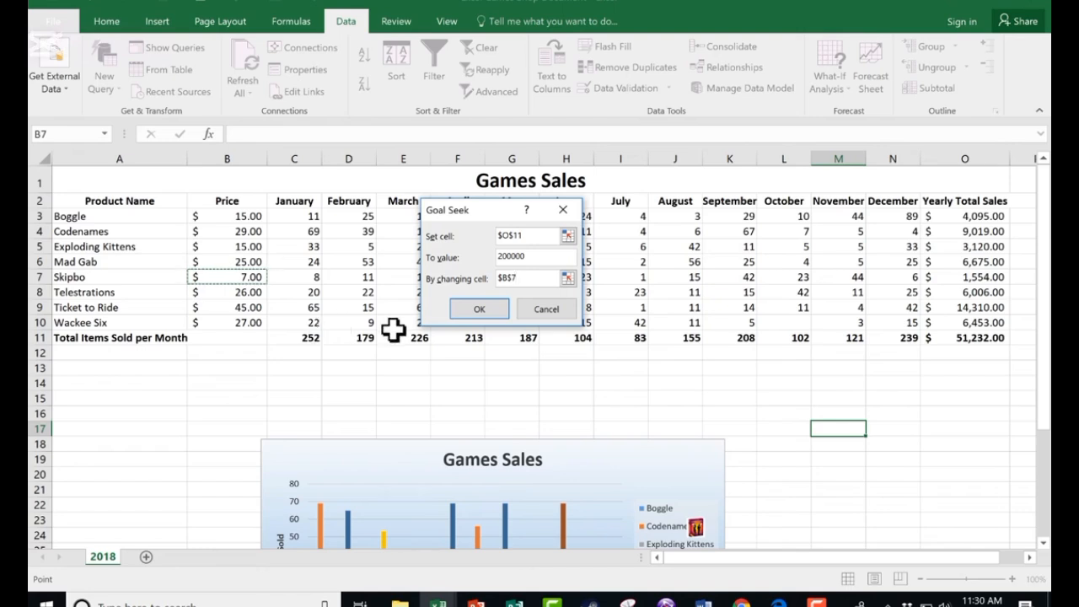
click(496, 312)
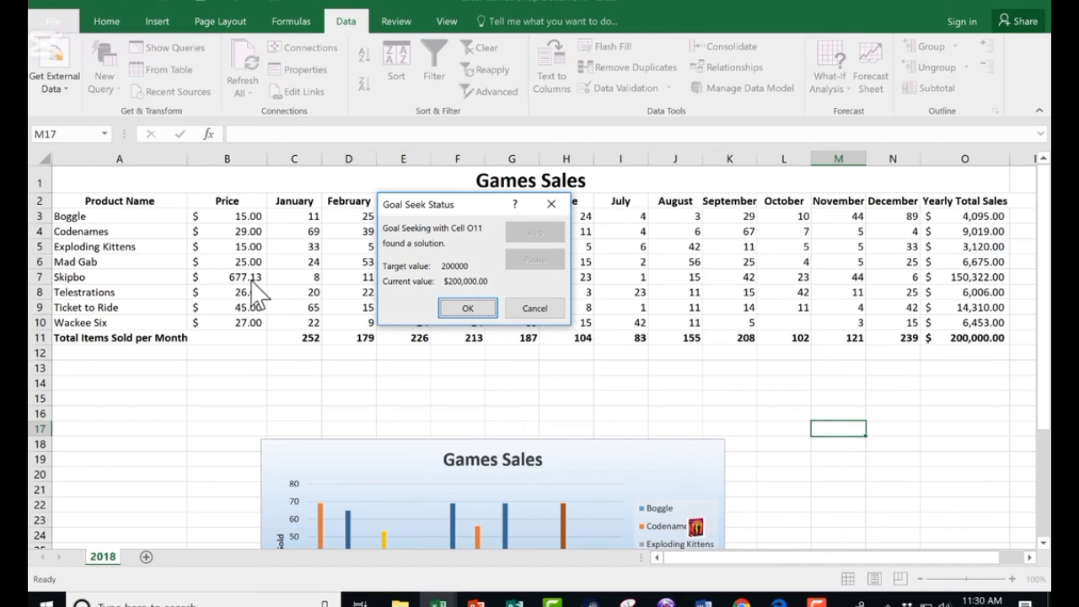
click(470, 309)
- Open the What-If Analysis commands again
click(841, 83)
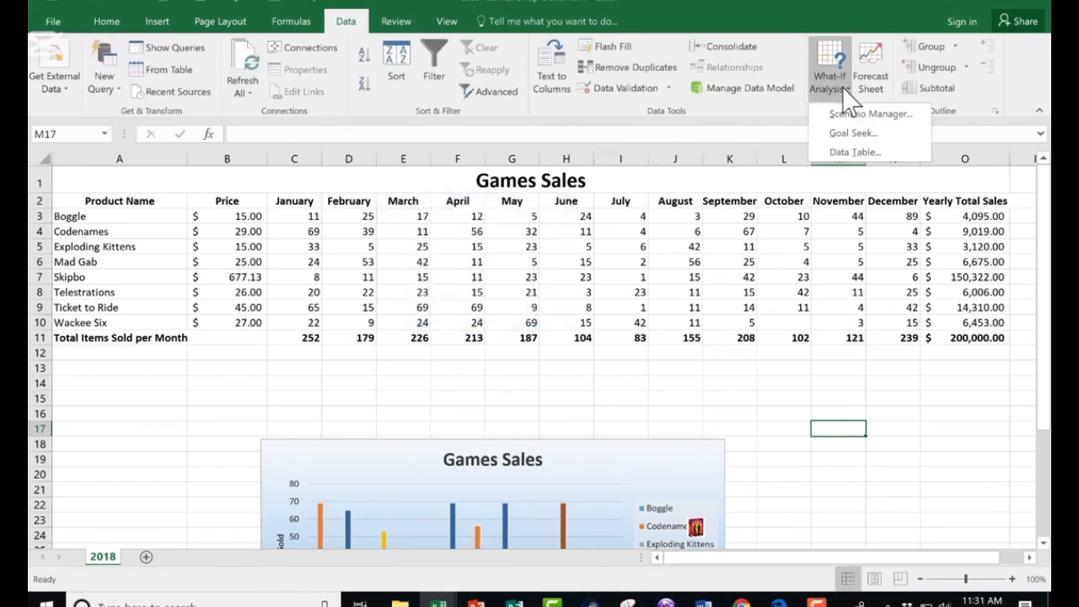